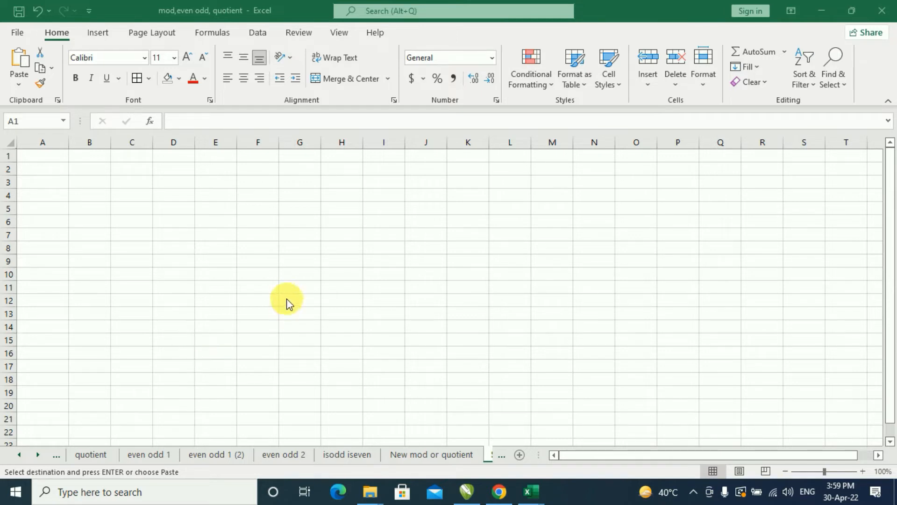
click(42, 156)
text(=odd()
double_click(45, 155)
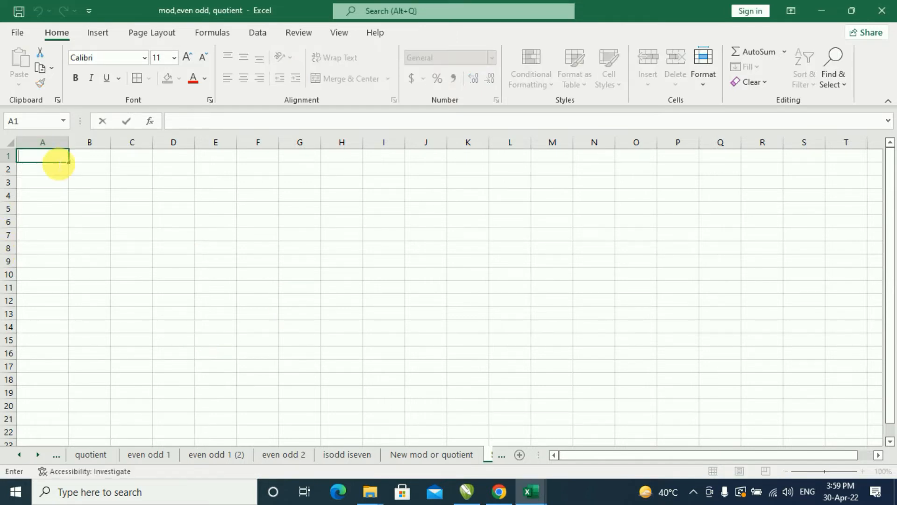
click(97, 196)
click(44, 143)
Step: Enter january in cell A1
click(52, 159)
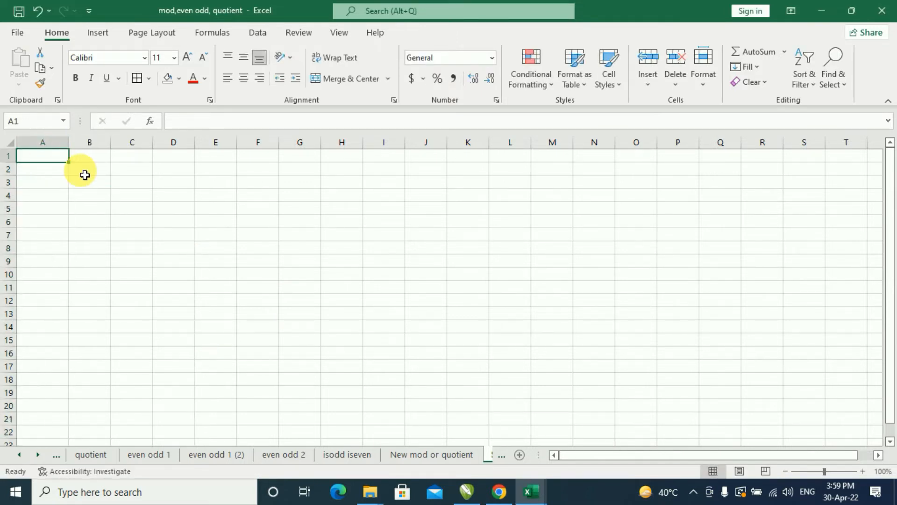
text(january)
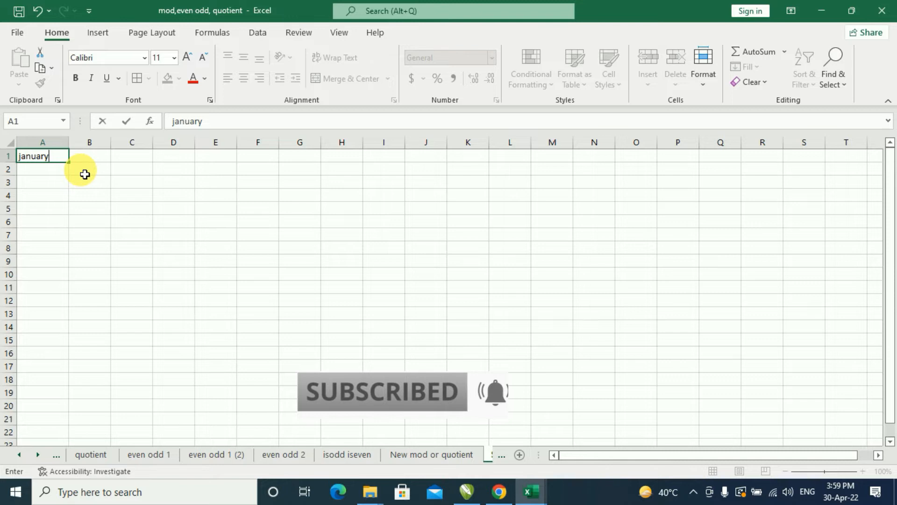
click(119, 223)
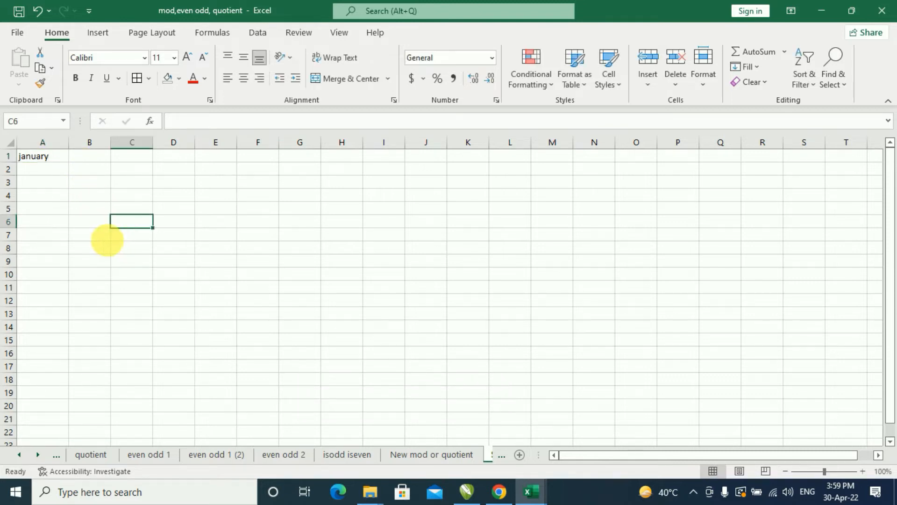
Step: Fill the month names down column A from january in A1 through cell A14
ctrl+scroll(108, 241, up, 6)
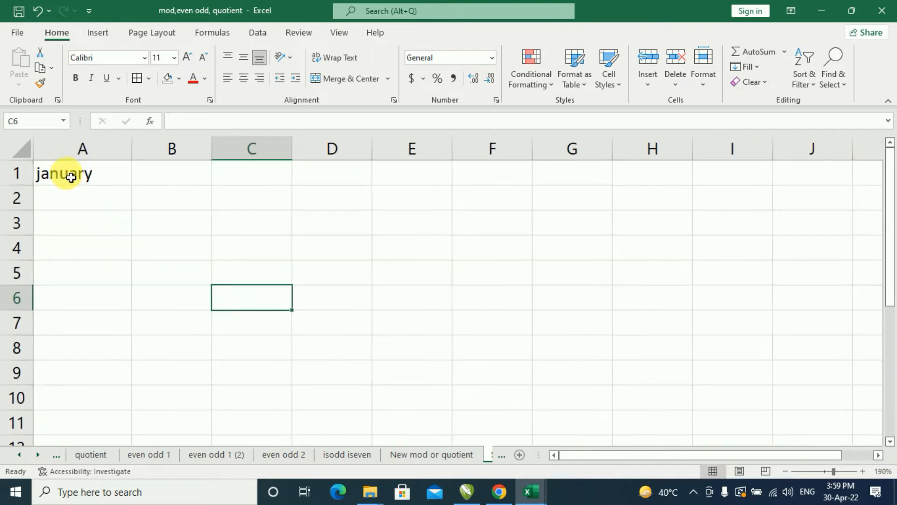
click(70, 180)
drag(137, 191, 118, 451)
scroll(117, 369, up, 2)
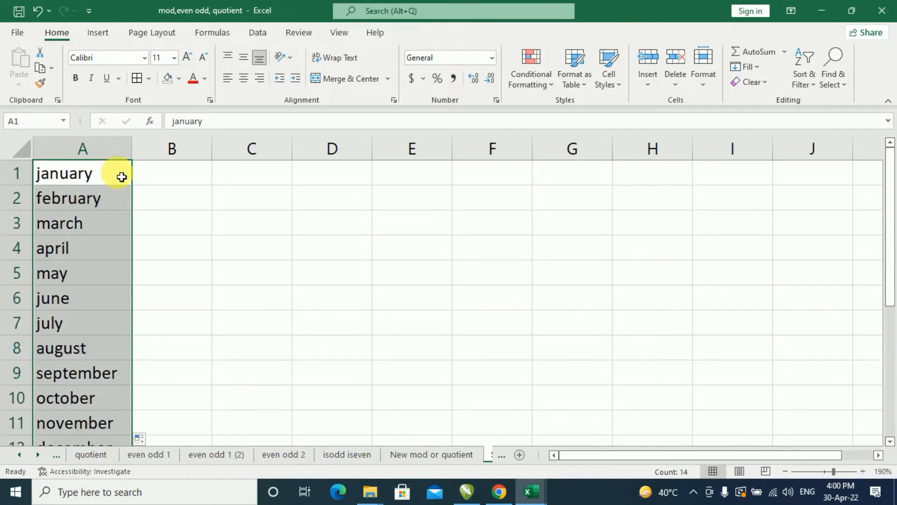
click(94, 198)
click(94, 176)
click(61, 270)
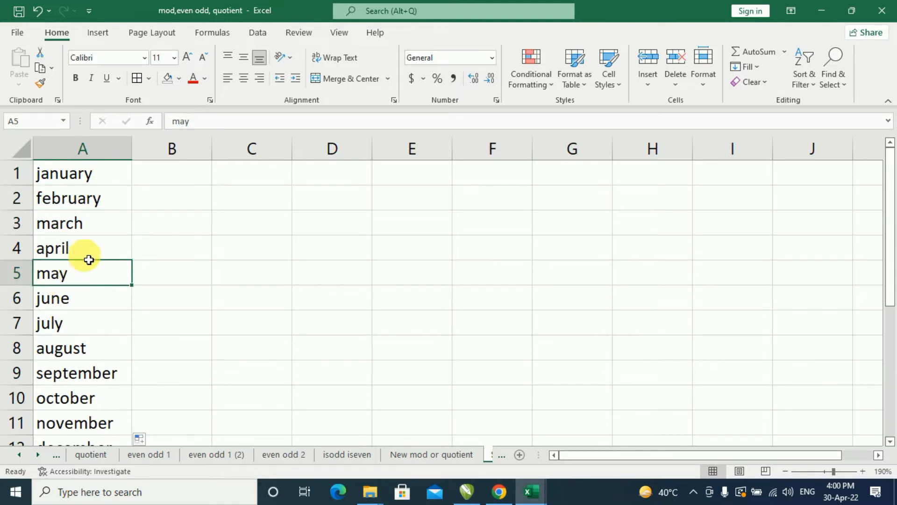
click(89, 258)
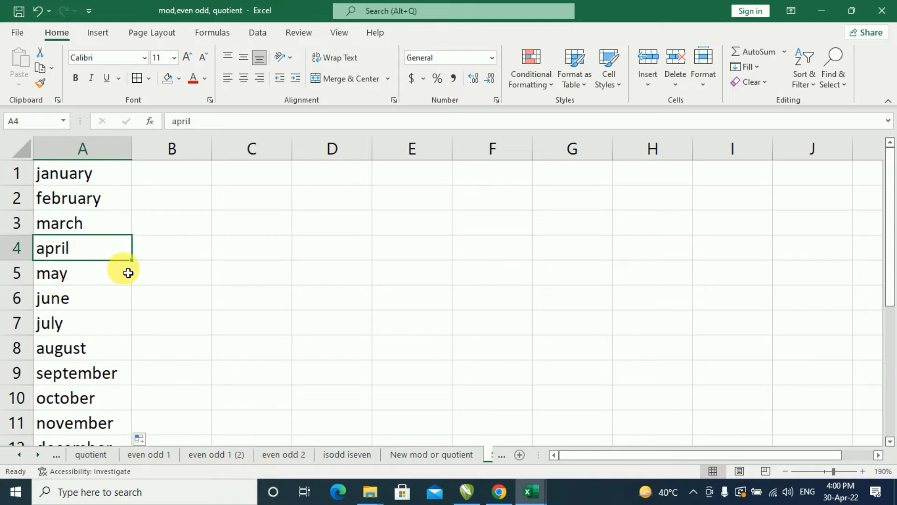
click(177, 178)
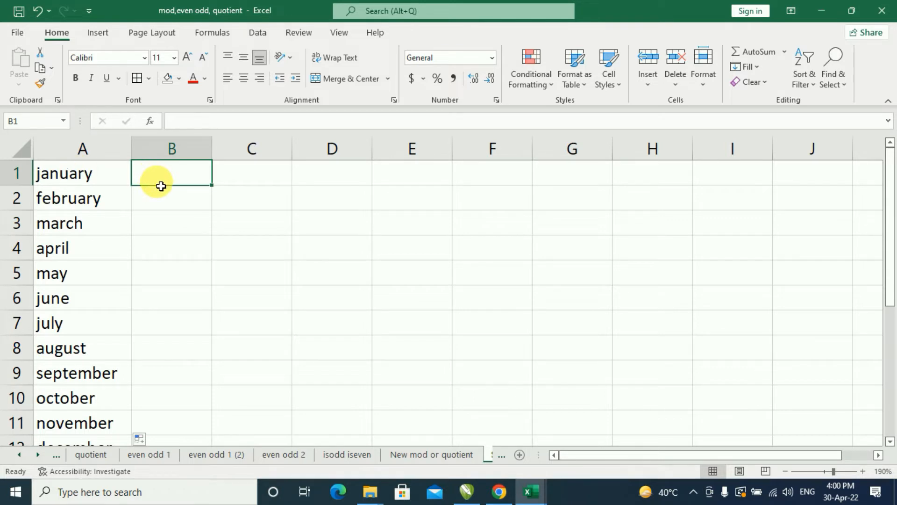
Step: Insert an entire row above the january cell to make room for column headings
click(112, 180)
right_click(109, 180)
click(146, 236)
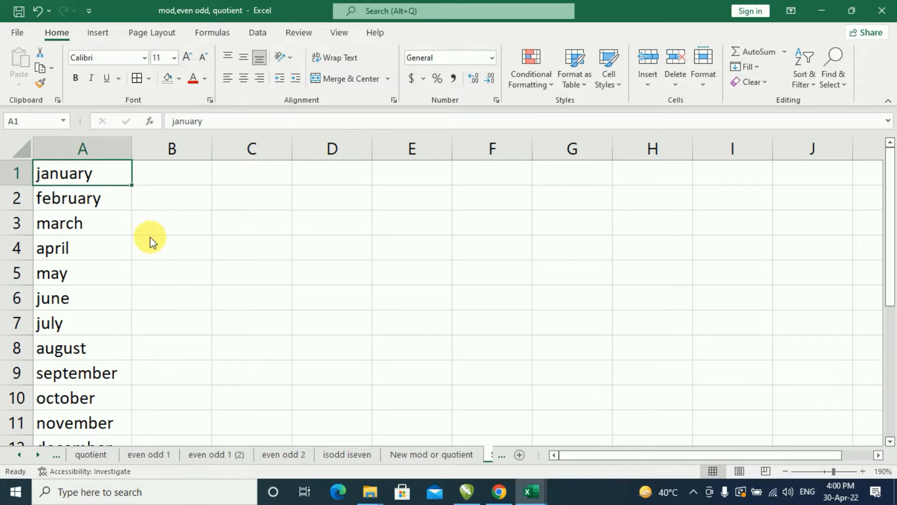
click(125, 262)
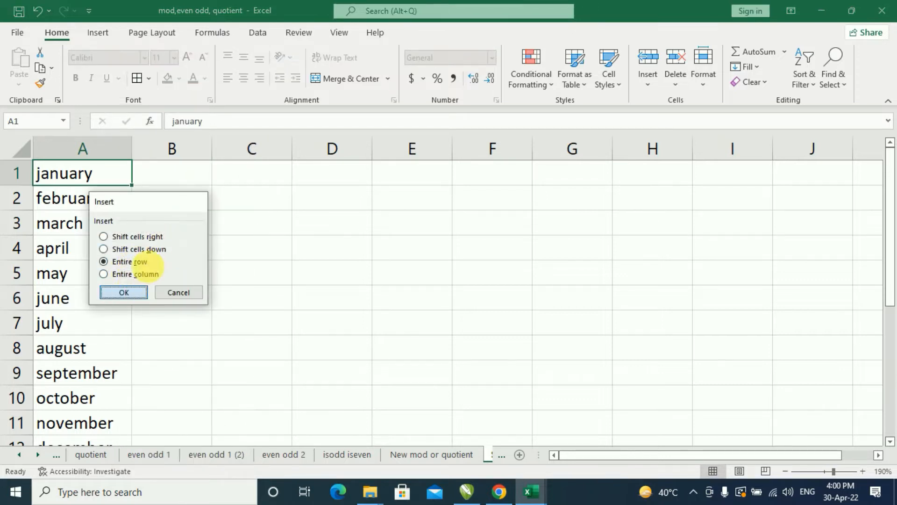
key(Return)
Step: Enter the heading upper in cell B1
click(166, 179)
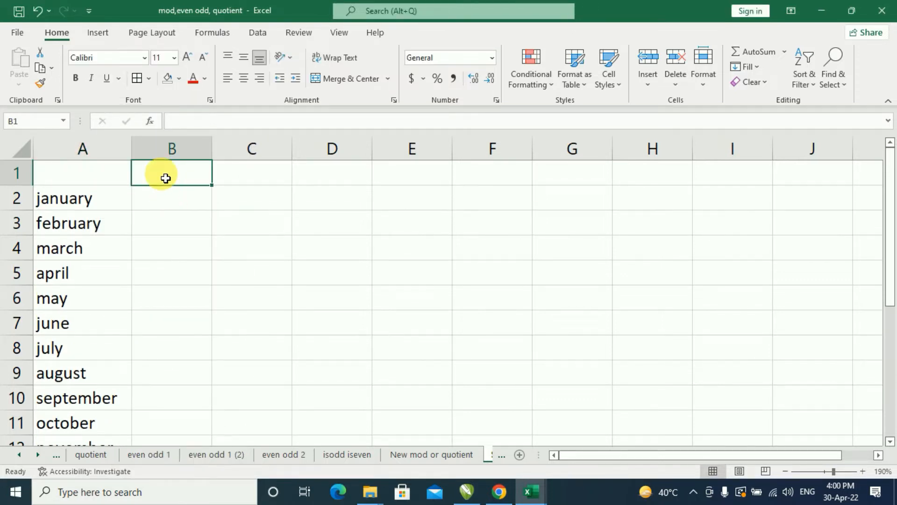
text(uppwe)
key(BackSpace)
key(BackSpace)
text(er)
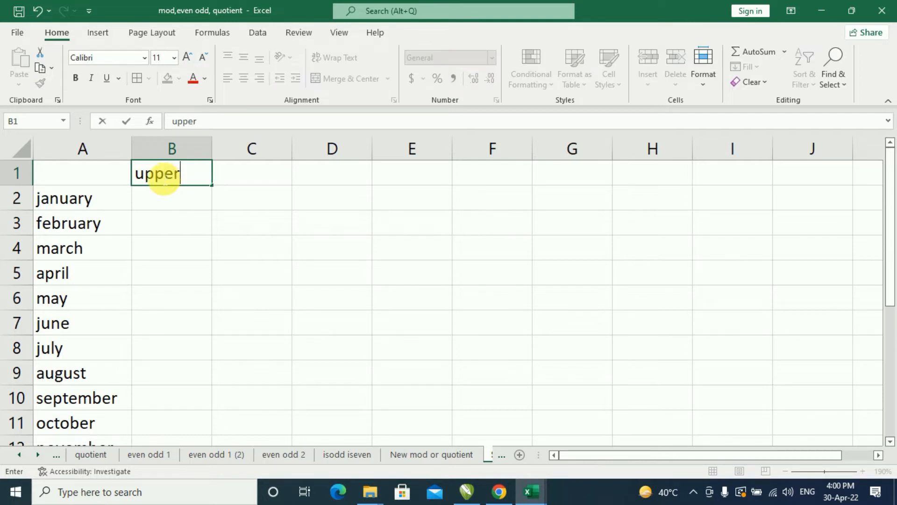
key(Return)
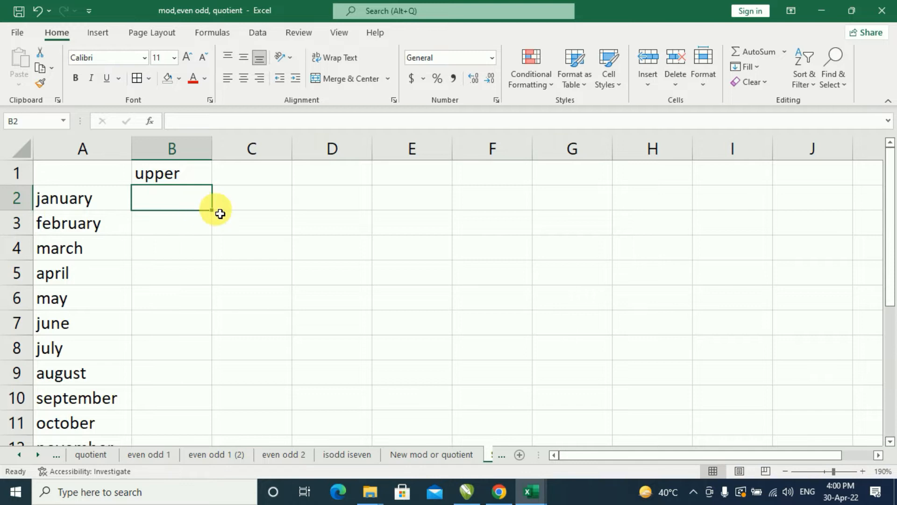
Step: Enter the formula =UPPER(A2) in cell B2 to convert january to capital letters
text(=uppw)
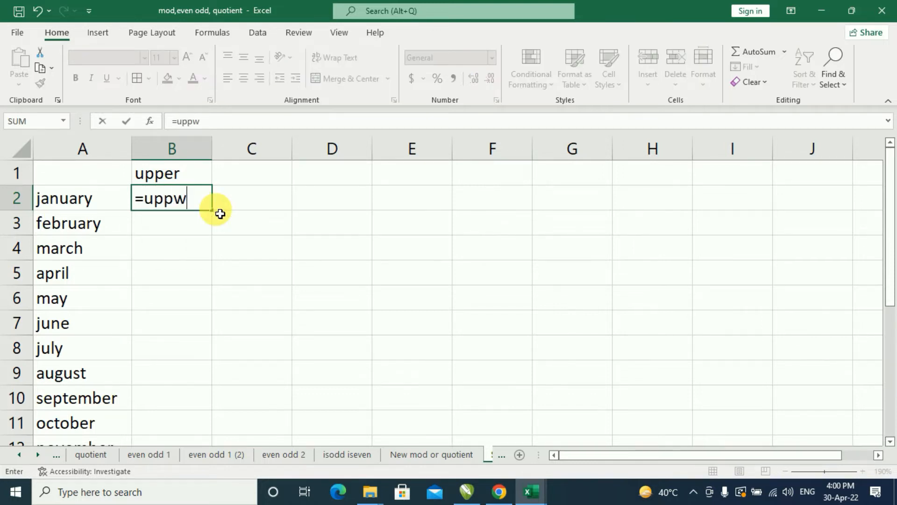
key(BackSpace)
text(er()
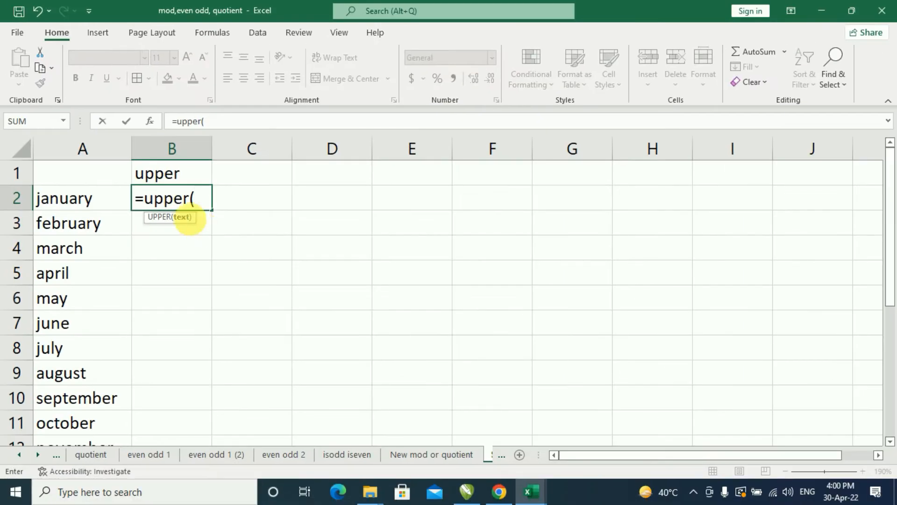
click(85, 208)
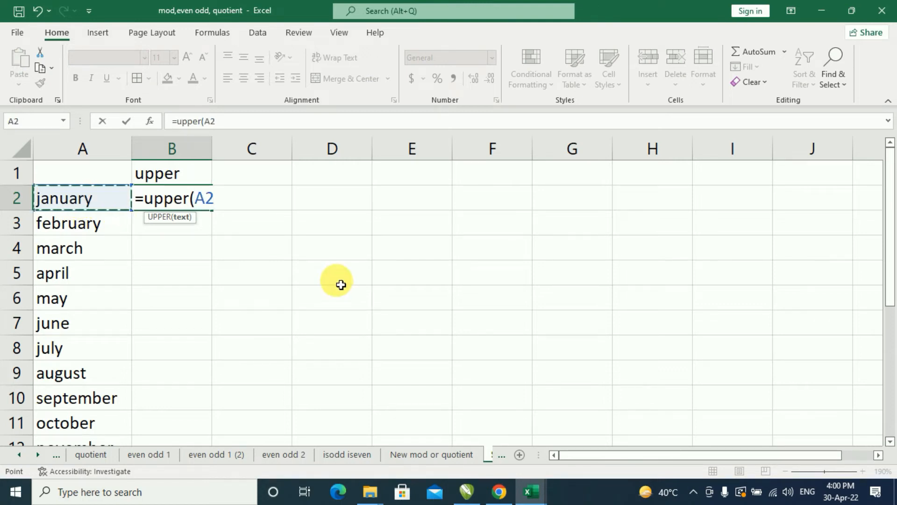
text())
key(ctrl+Return)
key(Return)
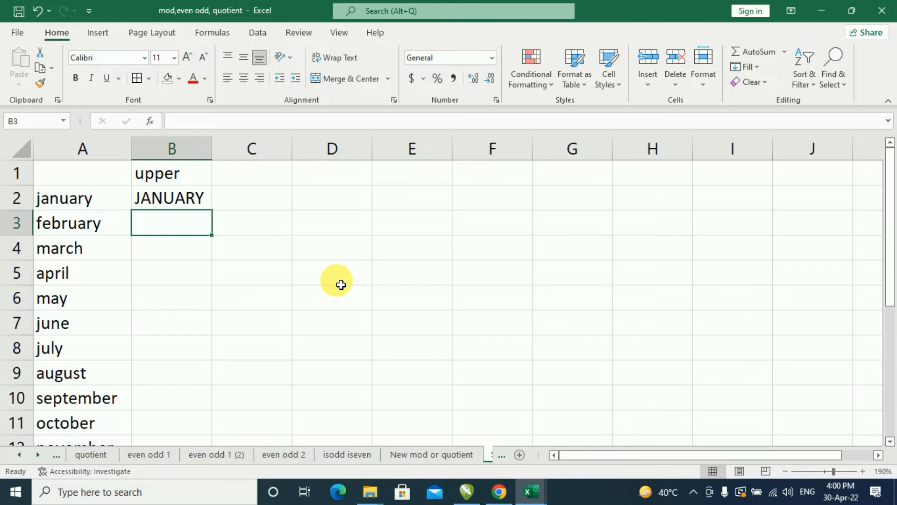
Step: Fill the UPPER formula from B2 down alongside all the months and autofit the width of column B
click(176, 198)
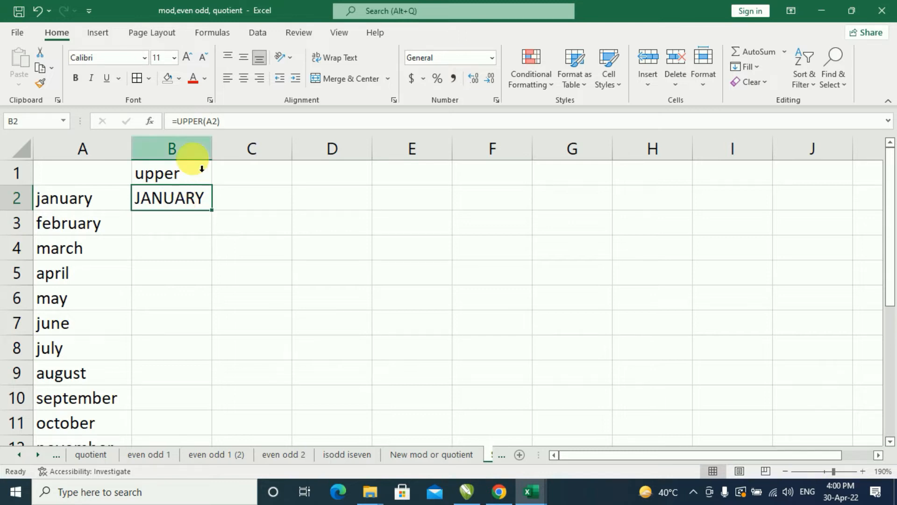
double_click(212, 210)
click(195, 374)
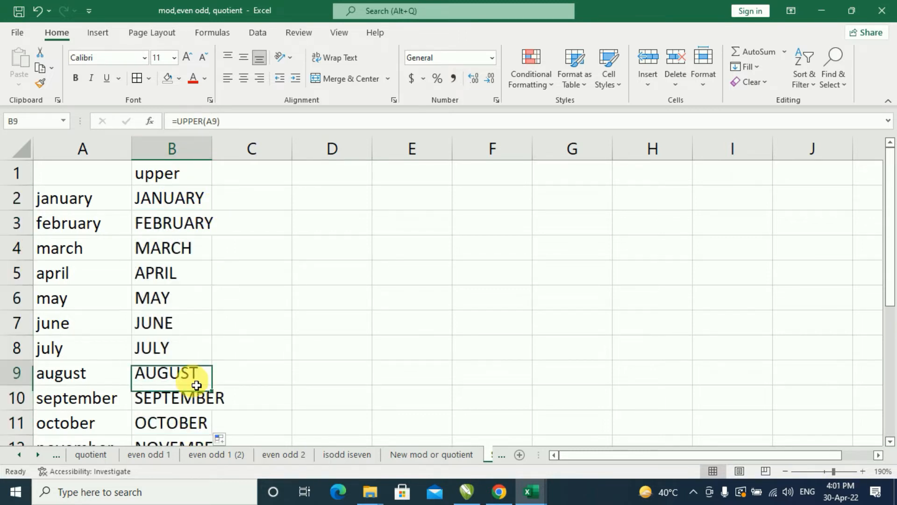
double_click(219, 154)
click(182, 224)
click(169, 348)
click(176, 392)
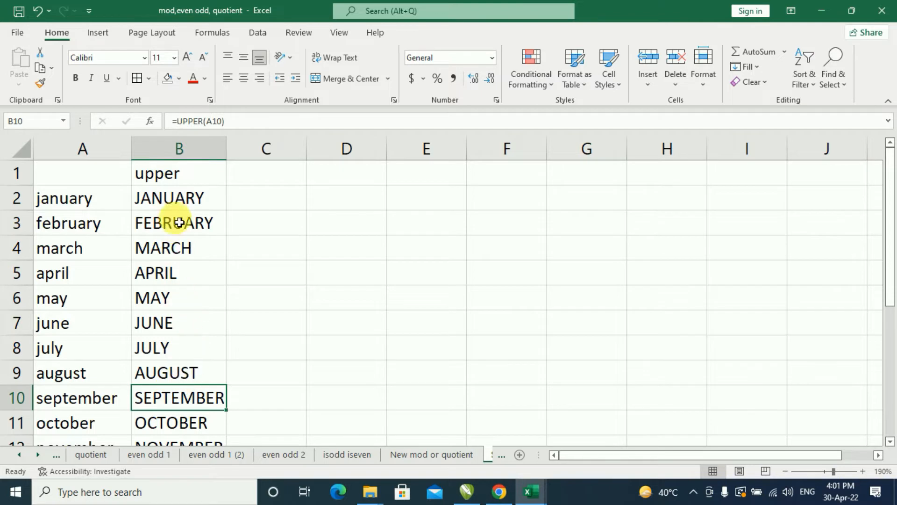
click(182, 200)
click(184, 173)
click(162, 274)
Step: Enter the heading Lower in cell C1
click(258, 180)
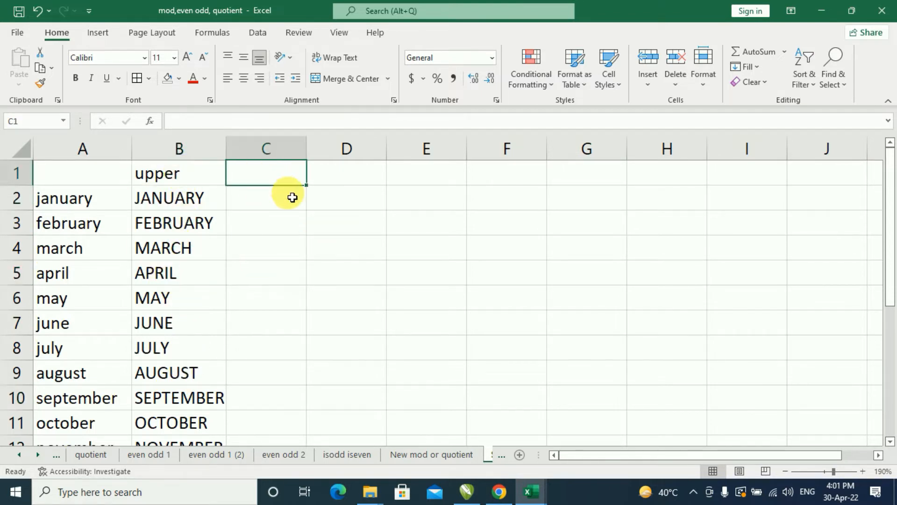
text(Lo)
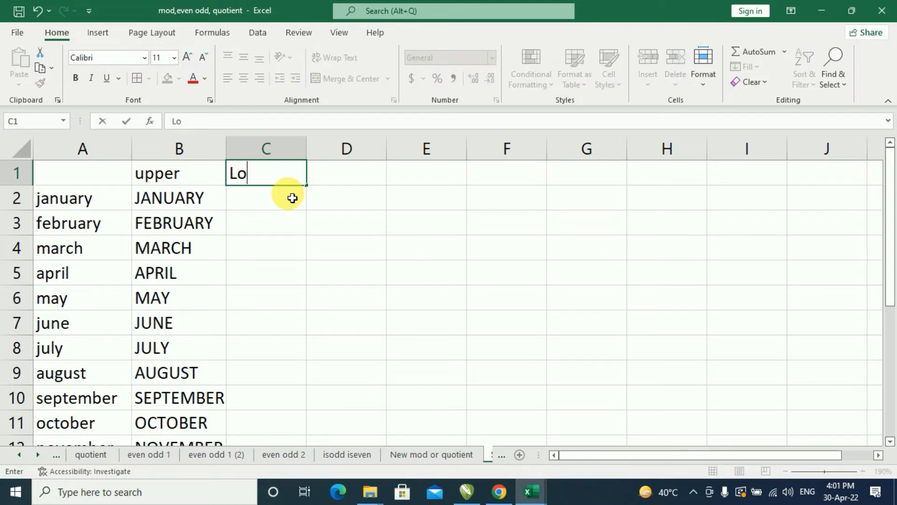
text(wer)
click(196, 222)
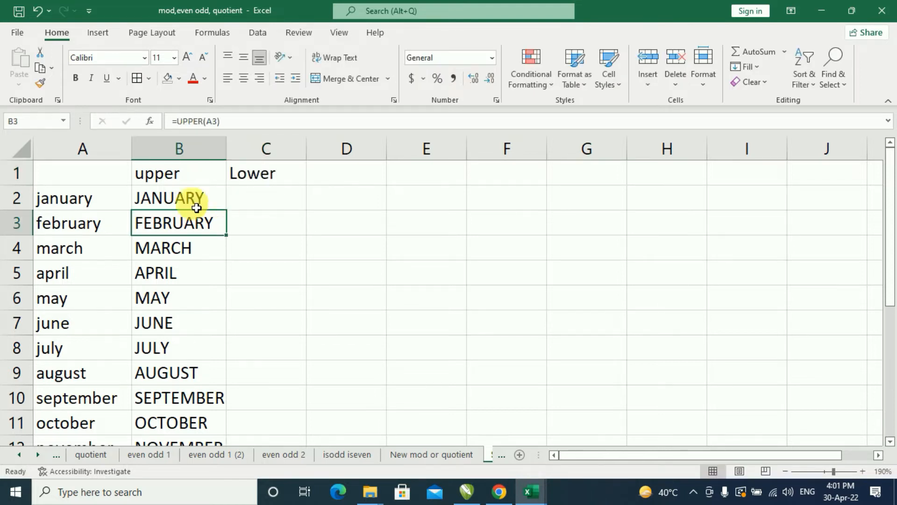
Step: Enter the formula =LOWER(B2) in cell C2 to convert the uppercase month to lowercase
click(196, 206)
click(262, 206)
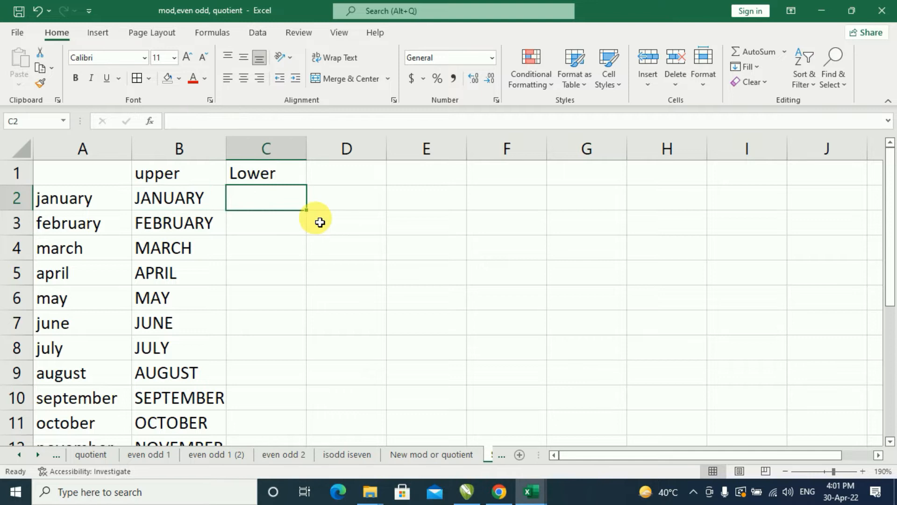
text(=lo)
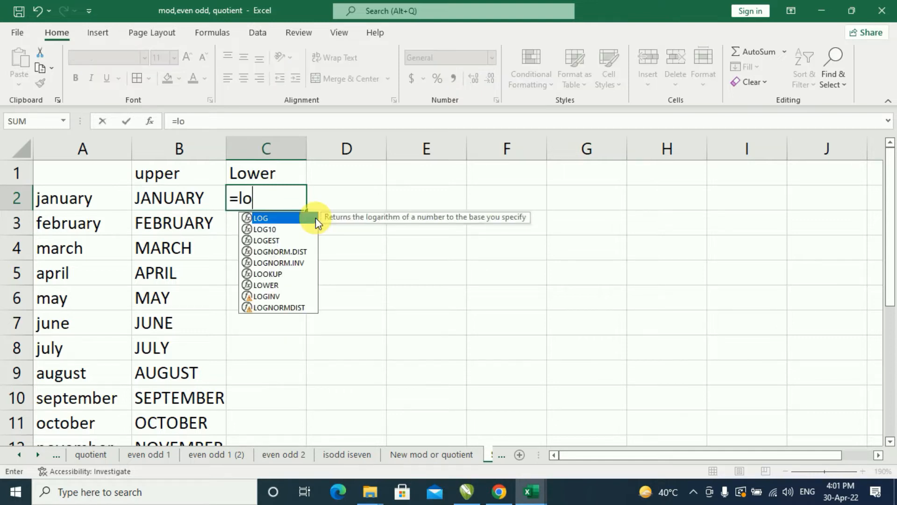
text(wer()
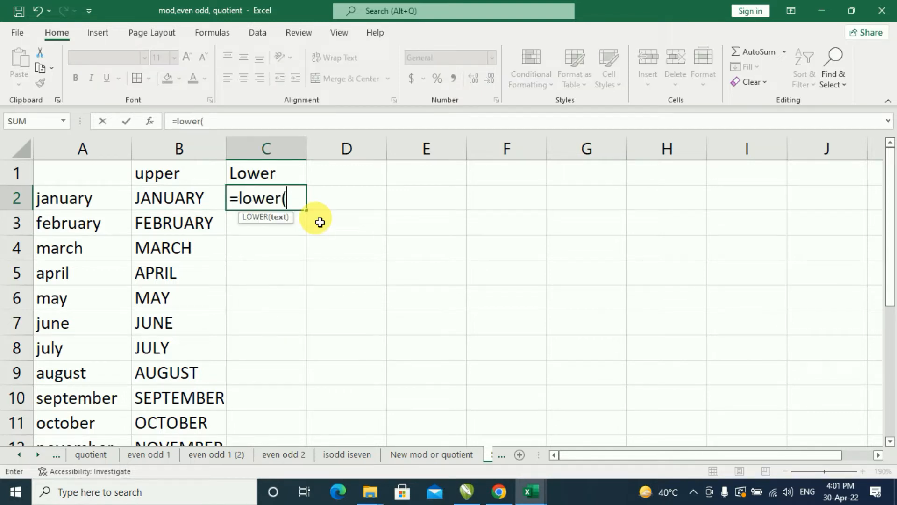
click(193, 202)
key(Return)
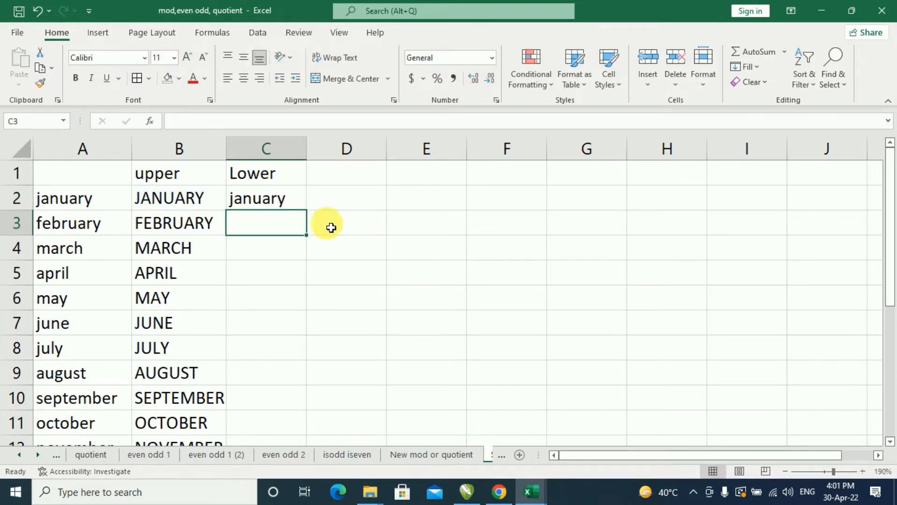
Step: Fill the LOWER formula from C2 down alongside all the months and widen column C to fit the names
click(271, 198)
double_click(306, 210)
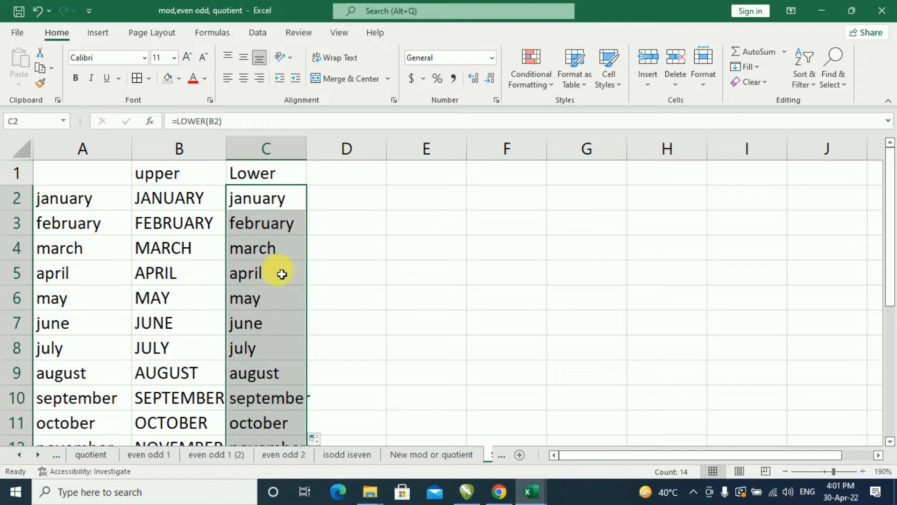
click(260, 323)
click(262, 271)
click(264, 198)
drag(313, 149, 328, 147)
Step: Compare the UPPER results in column B with the LOWER results in column C, checking several month cells
click(380, 180)
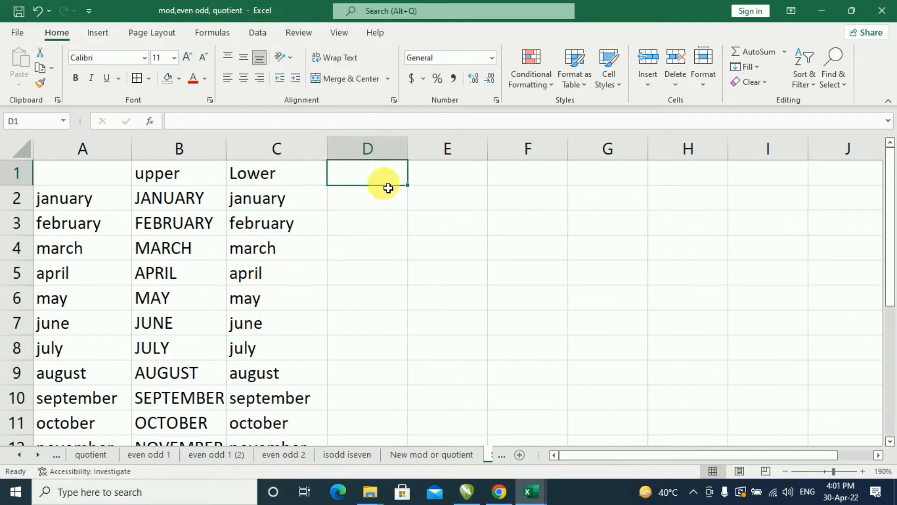
click(186, 226)
click(182, 250)
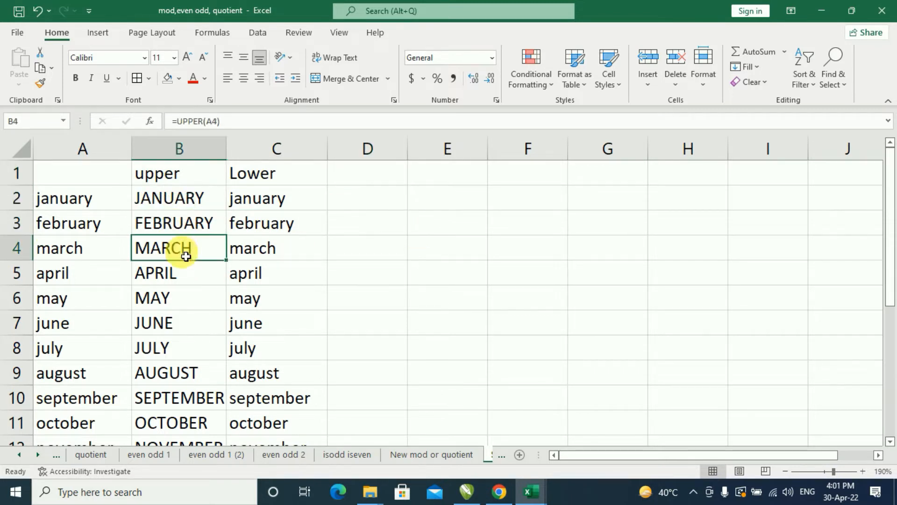
click(188, 281)
click(189, 301)
click(191, 332)
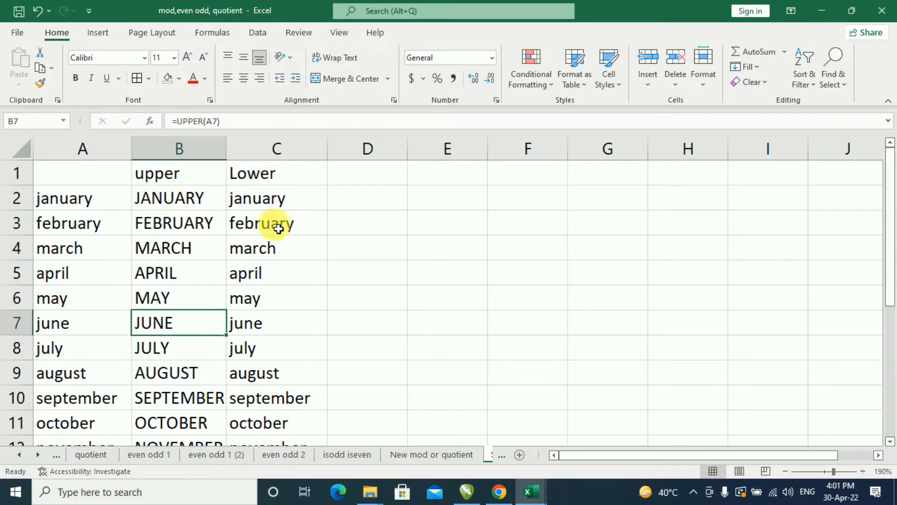
click(287, 199)
click(287, 246)
click(285, 279)
click(280, 328)
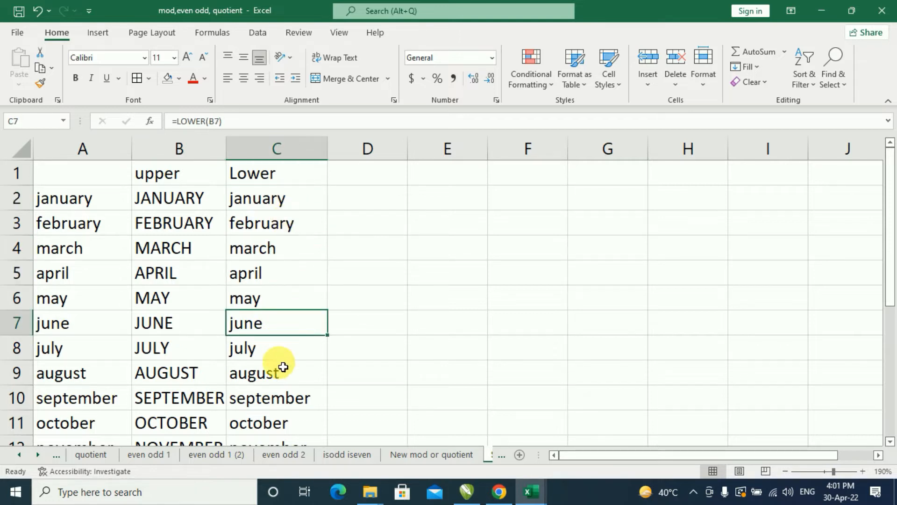
click(281, 372)
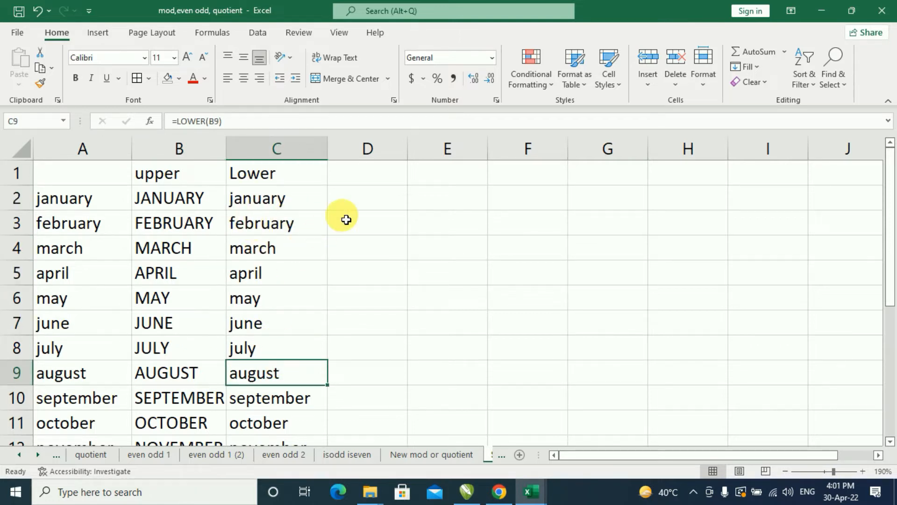
Step: Enter the heading Proper in cell D1
click(373, 179)
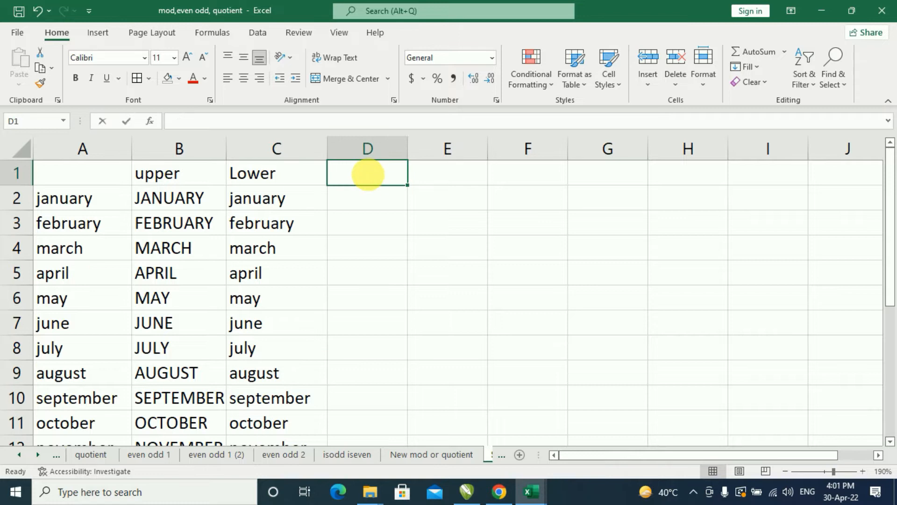
text(p)
key(BackSpace)
text(Prope)
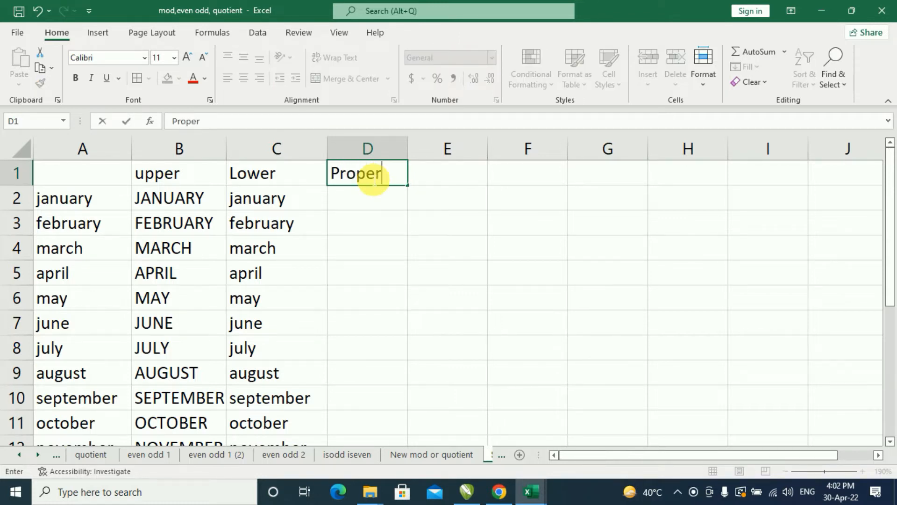
text(r)
key(Return)
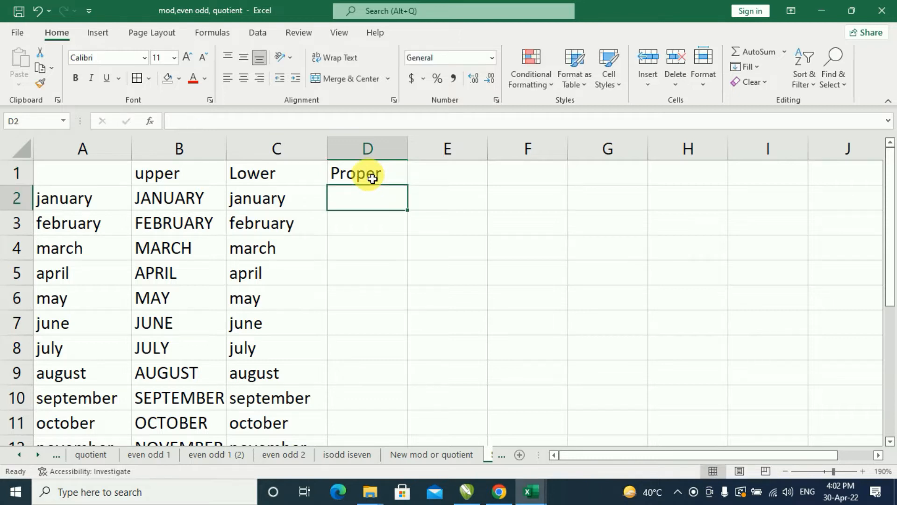
Step: Enter the formula =PROPER(C2) in cell D2 to capitalise only the first letter of the month
text(=)
text(Peo)
key(BackSpace)
key(BackSpace)
text(ro)
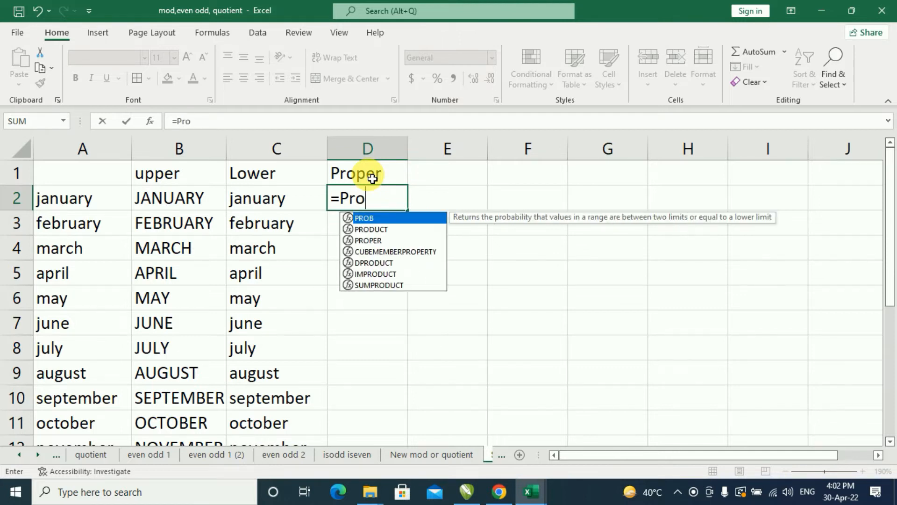
text(per)
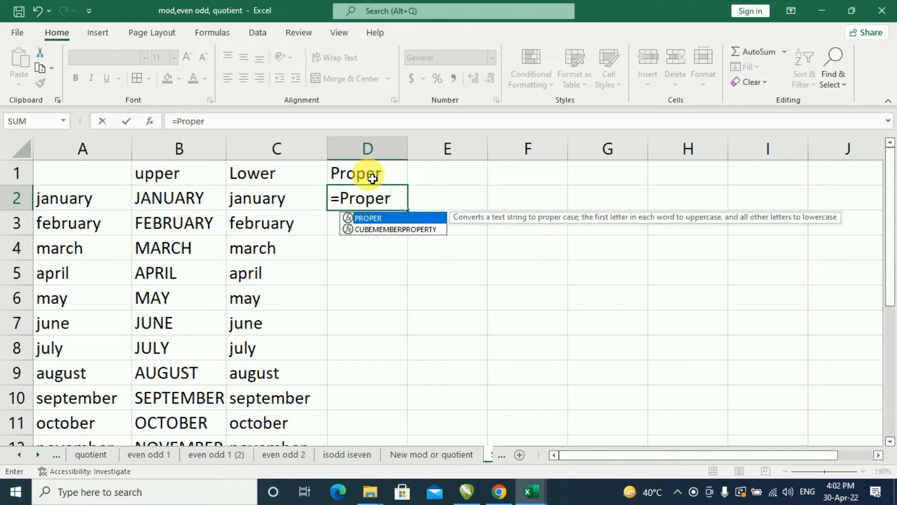
text(()
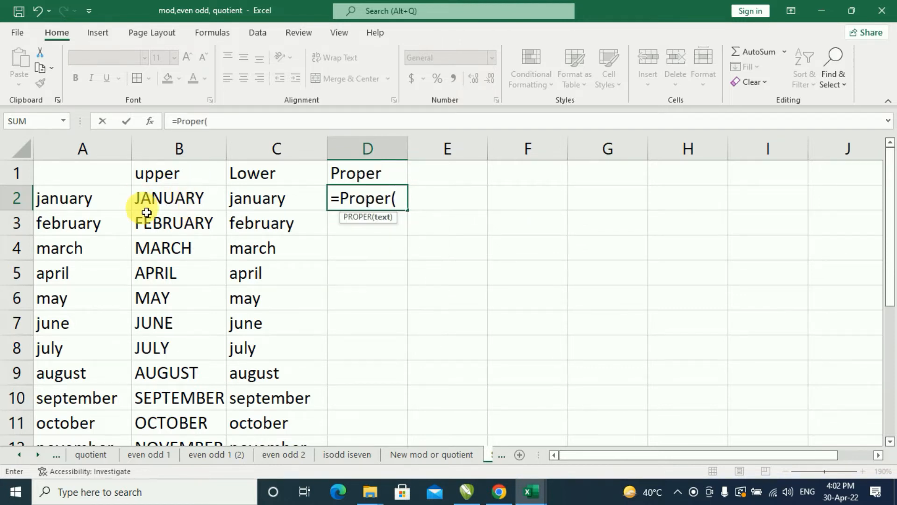
click(276, 205)
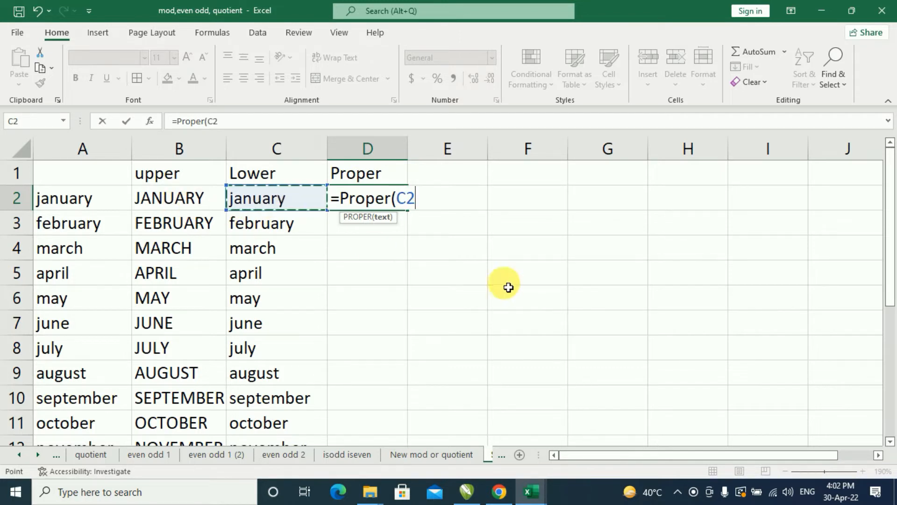
text())
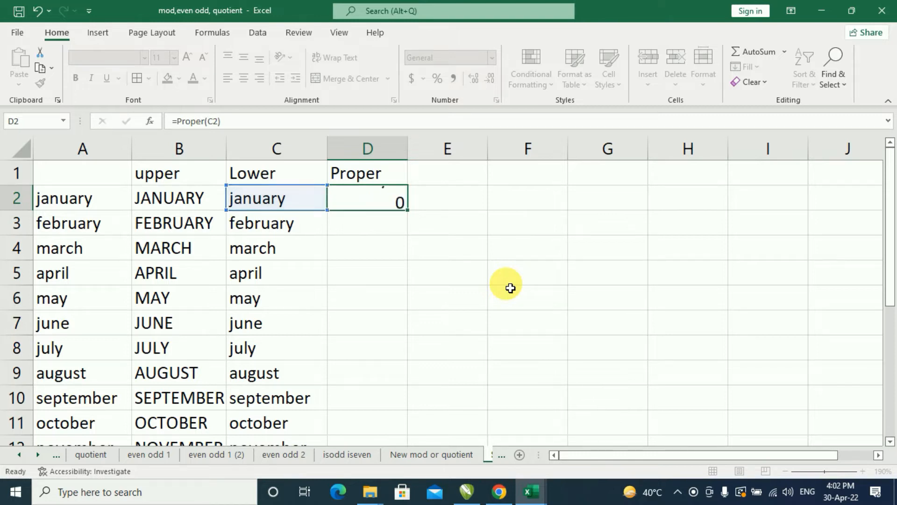
key(Return)
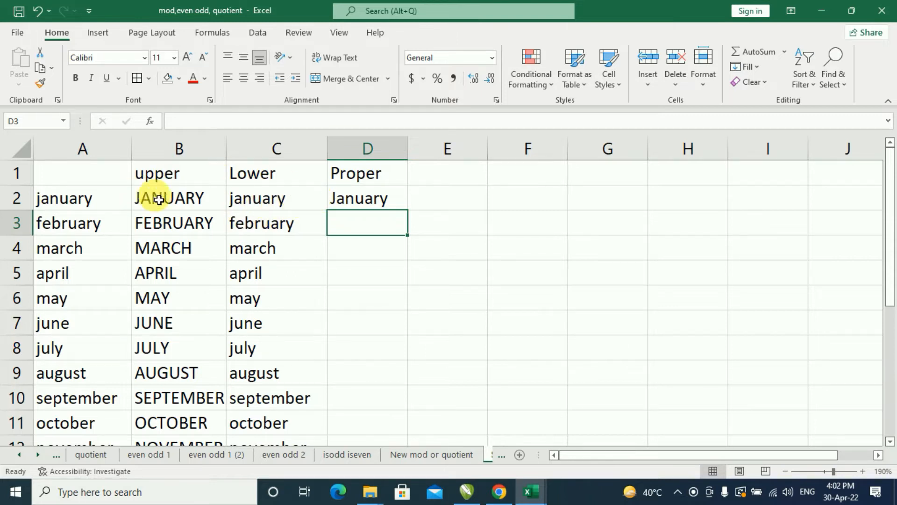
Step: Fill the PROPER formula from D2 down alongside all the months and widen column D to fit the names
click(374, 196)
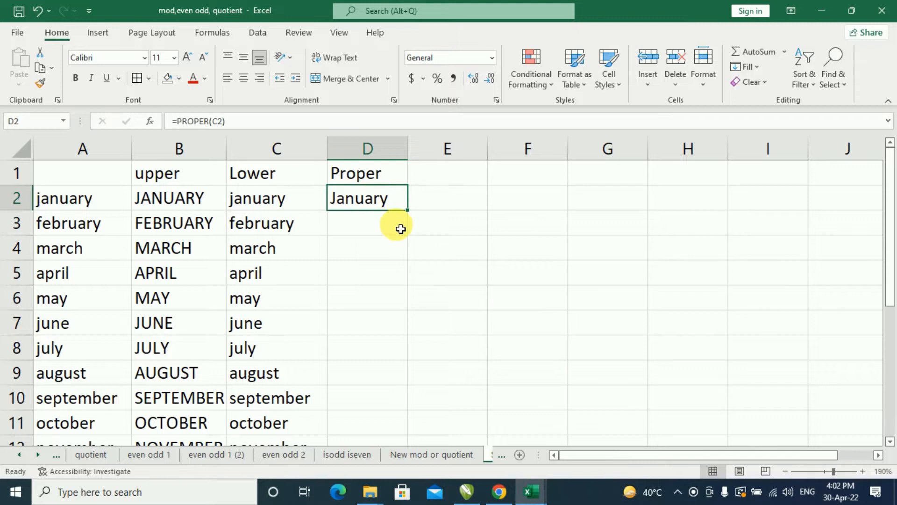
double_click(407, 211)
click(348, 392)
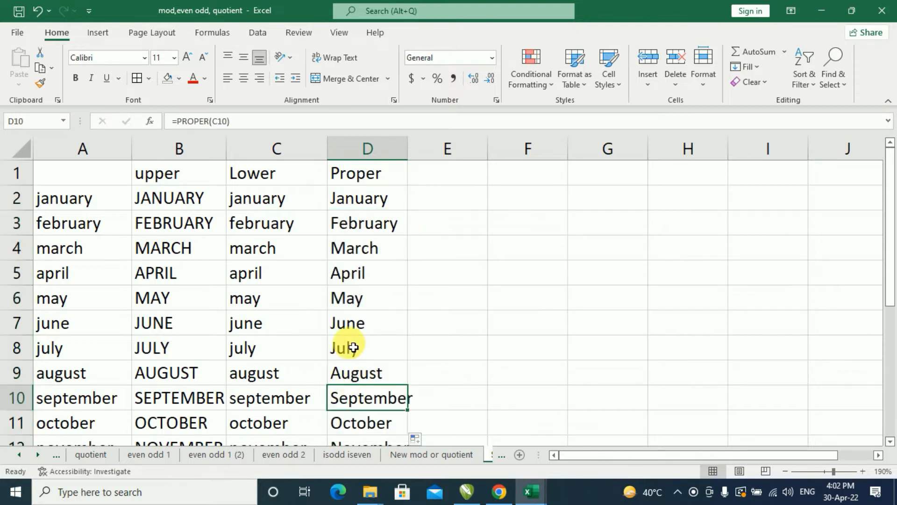
click(352, 344)
click(361, 276)
drag(408, 148, 417, 149)
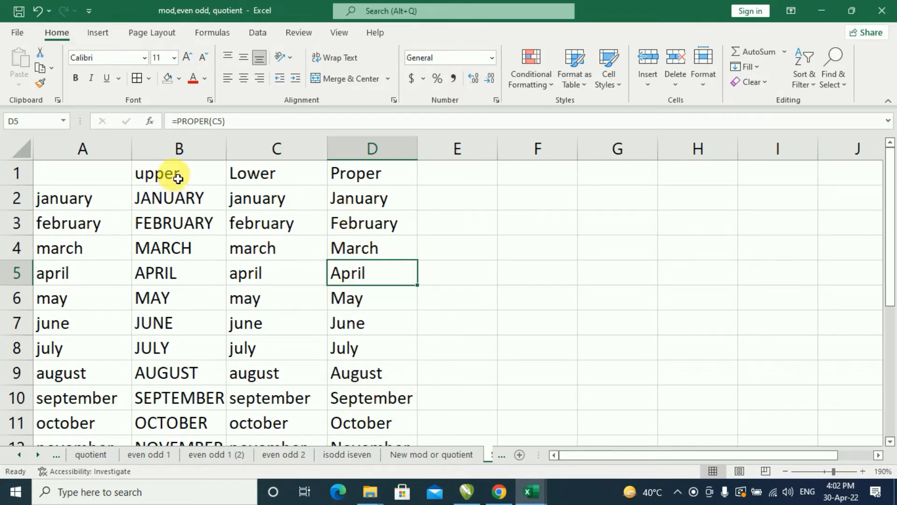
Step: Review the upper, Lower and Proper headings and compare the converted month names beneath them
click(179, 194)
click(187, 175)
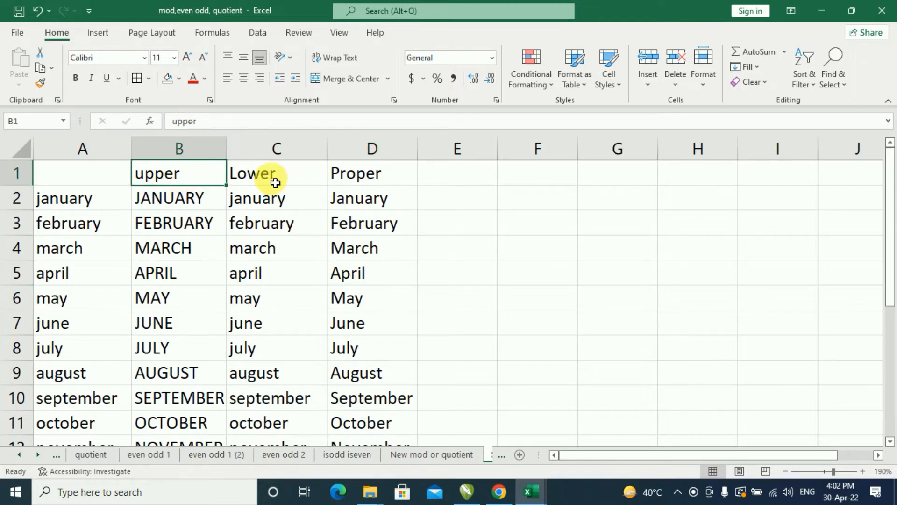
click(268, 182)
click(367, 182)
click(376, 223)
click(371, 306)
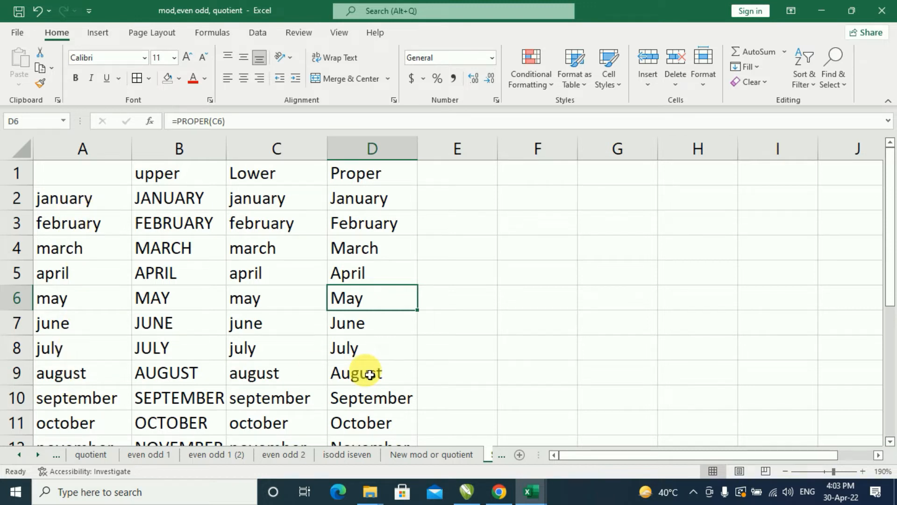
Step: Clear the source months in A2:A9 to test the dependent formulas, and undo the deletion
drag(57, 195, 86, 368)
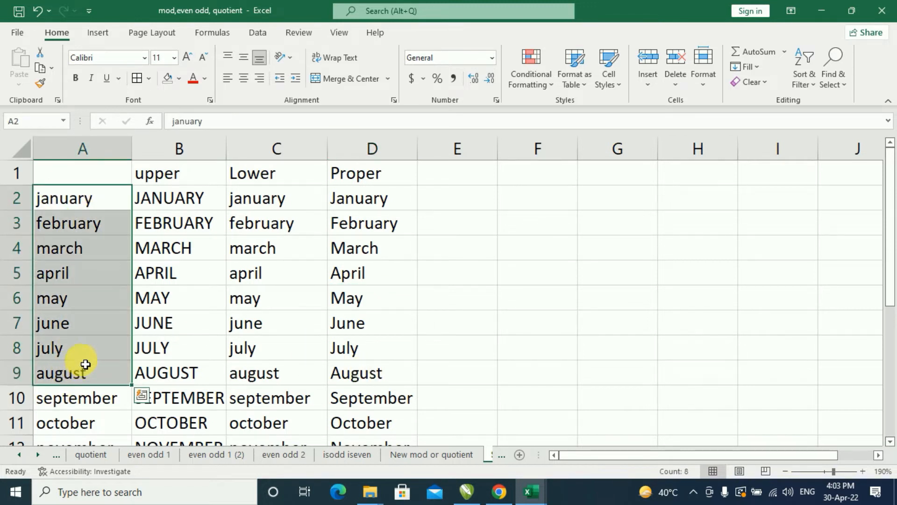
key(Delete)
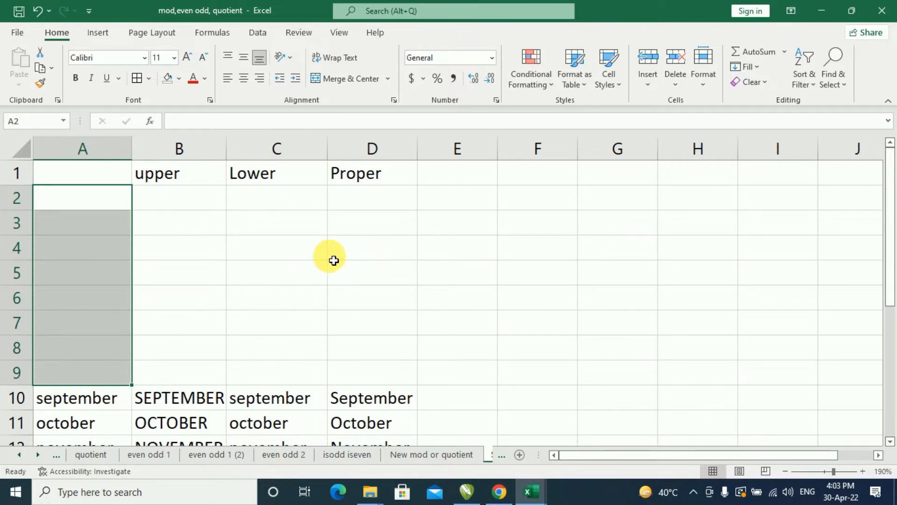
key(ctrl+z)
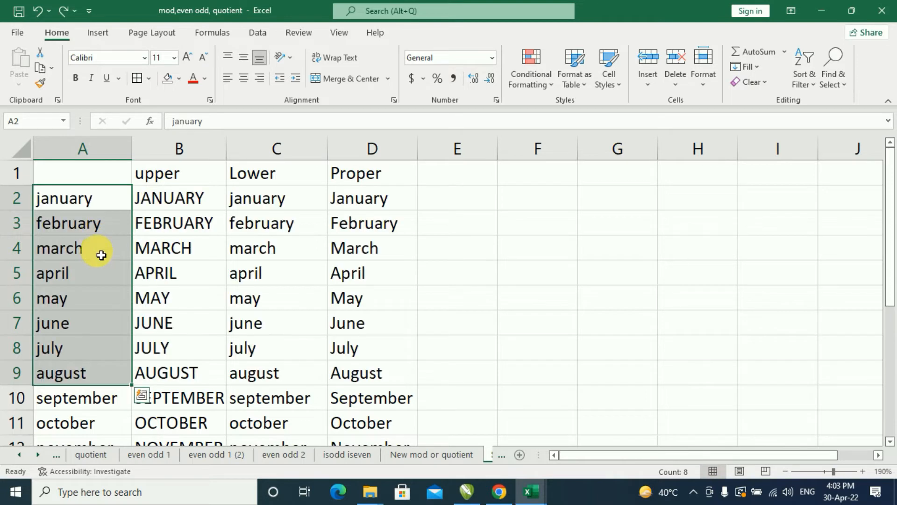
Step: Examine the UPPER, LOWER and PROPER formulas in several month rows to see which cells they reference
click(375, 279)
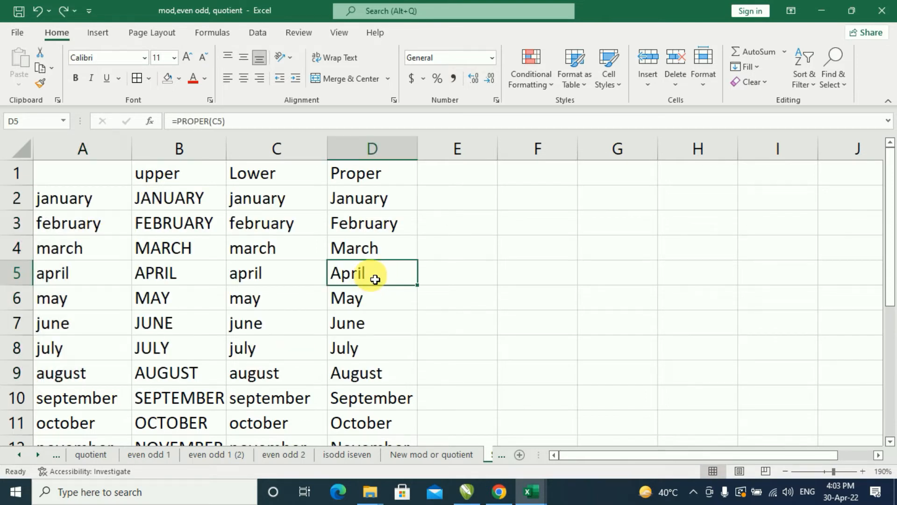
click(357, 191)
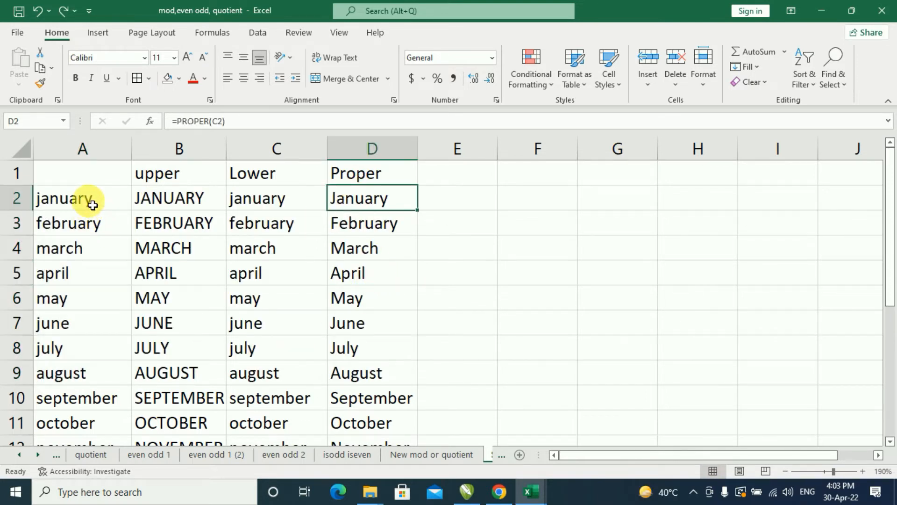
click(255, 322)
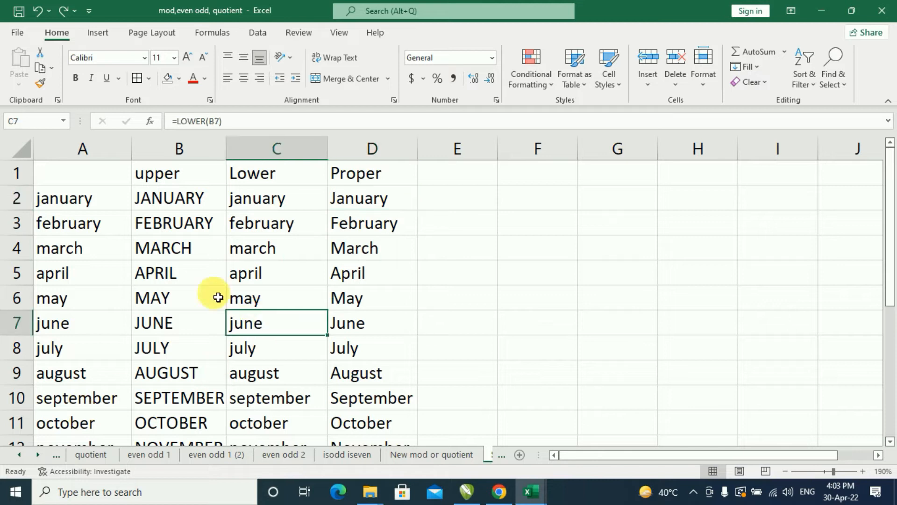
click(196, 276)
click(273, 274)
click(369, 275)
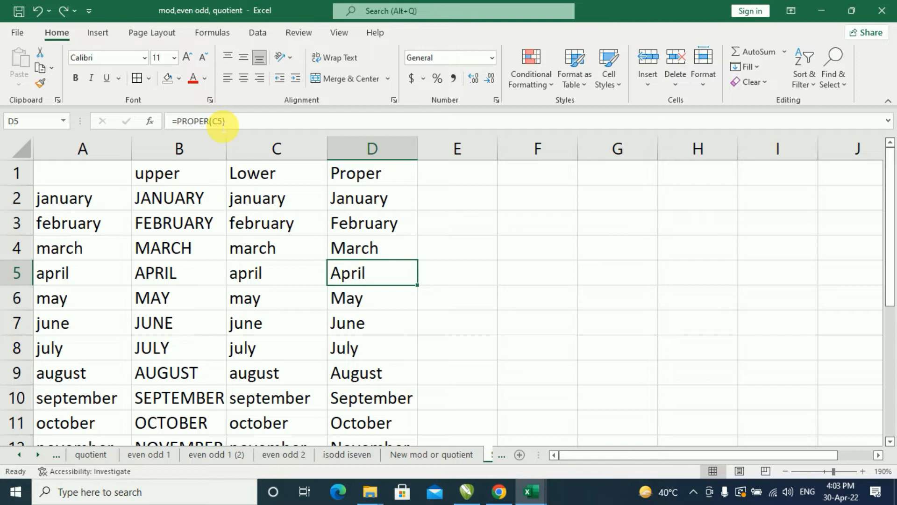
click(308, 228)
click(351, 225)
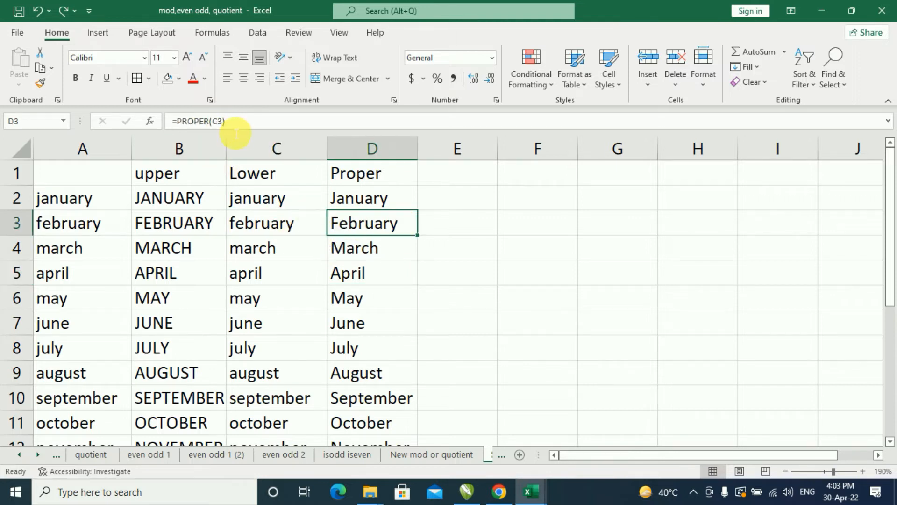
Step: Trace January across row 2 from column A to D, and compare the Proper results with the original months
click(99, 202)
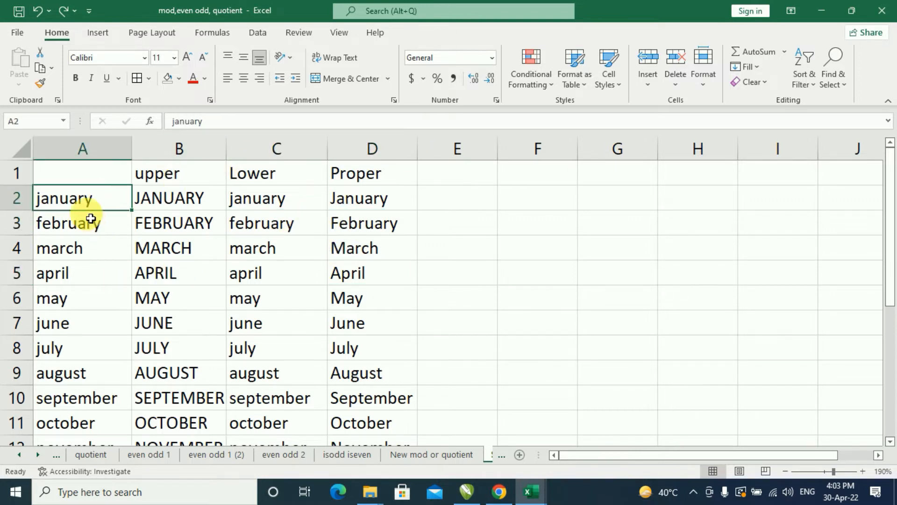
click(187, 196)
click(257, 196)
click(366, 206)
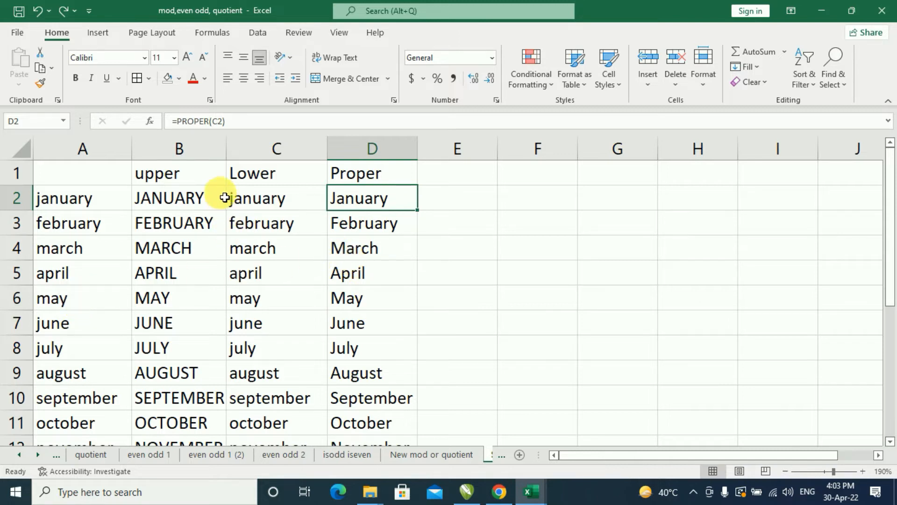
click(200, 220)
click(194, 293)
click(301, 299)
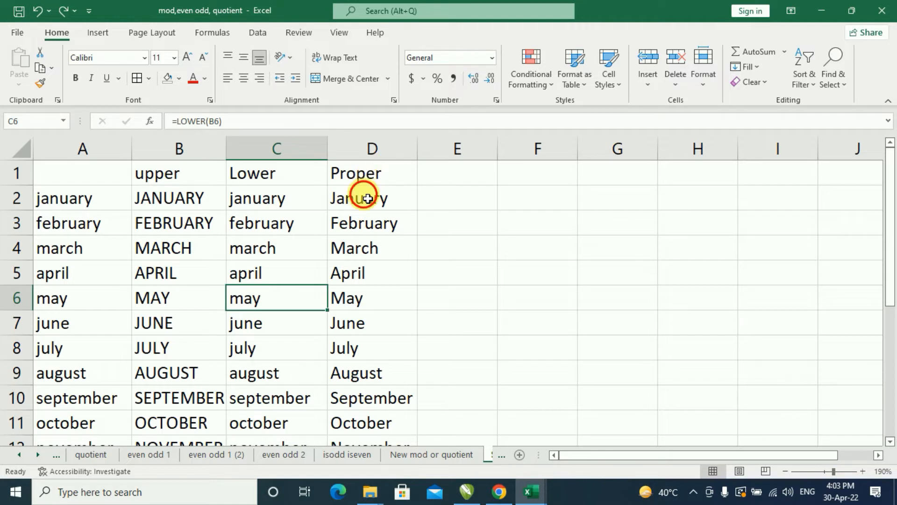
drag(368, 199, 360, 407)
drag(101, 201, 100, 442)
click(372, 250)
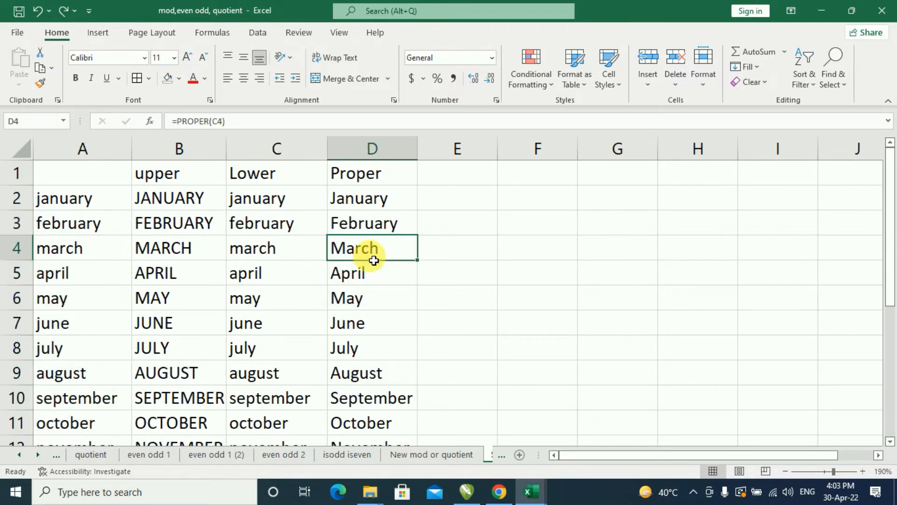
click(377, 206)
click(363, 297)
click(369, 353)
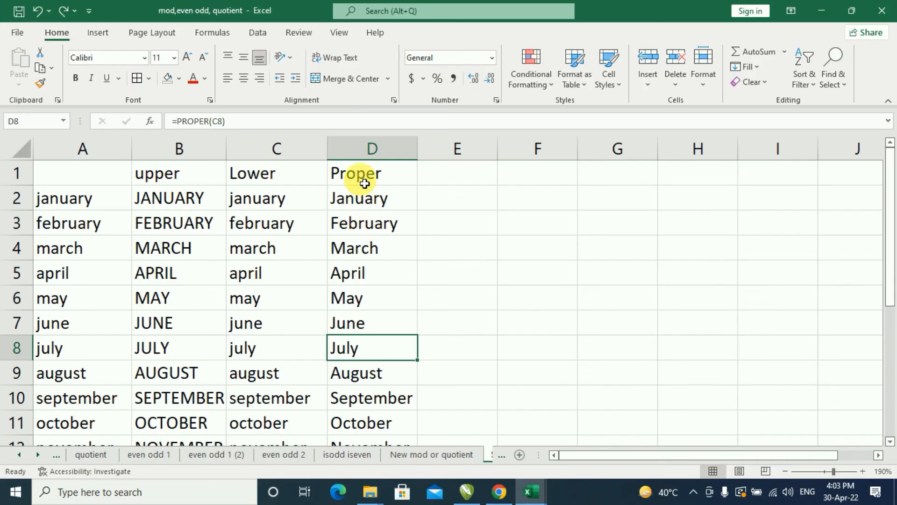
Step: Copy D2:D11 and paste it over itself as Values with Paste Special, then check cell D4's content
drag(350, 200, 368, 427)
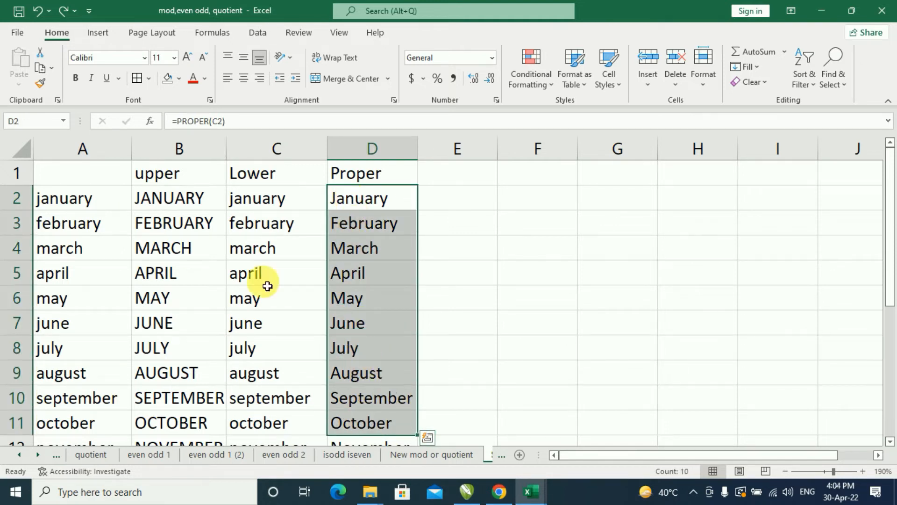
click(52, 68)
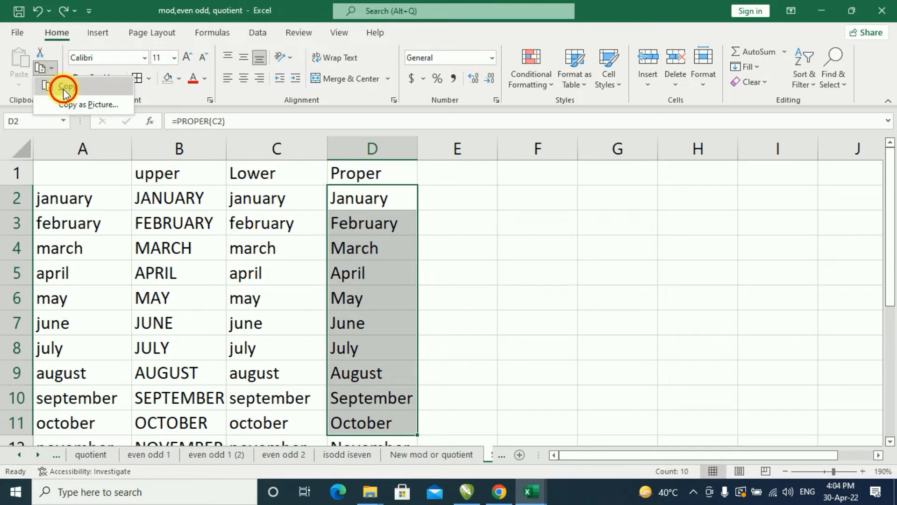
click(63, 88)
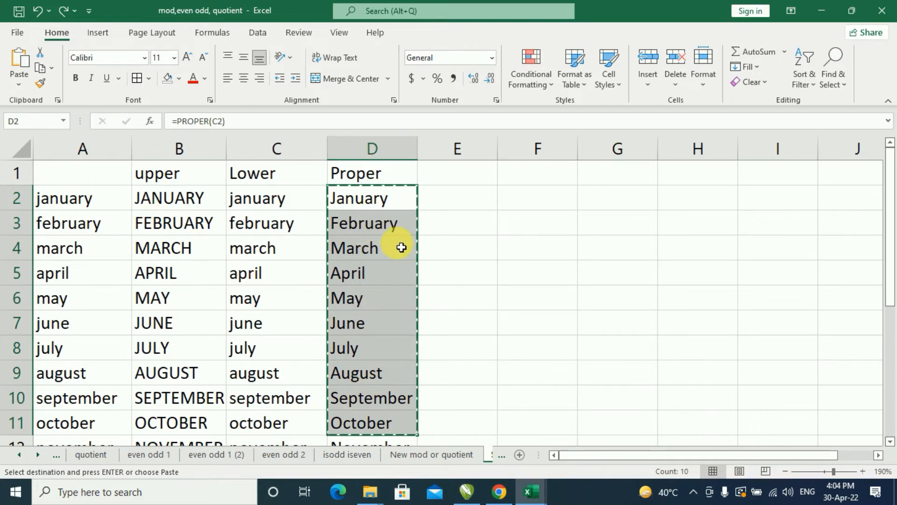
click(21, 87)
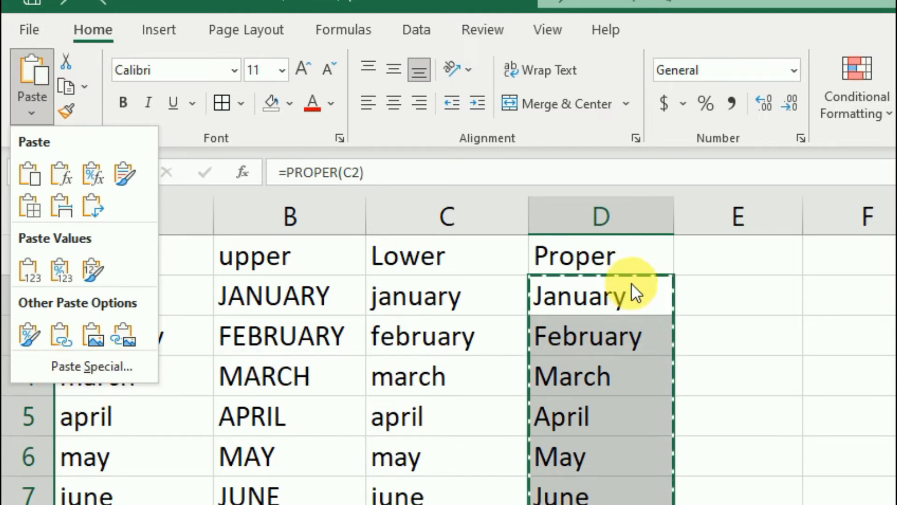
click(99, 365)
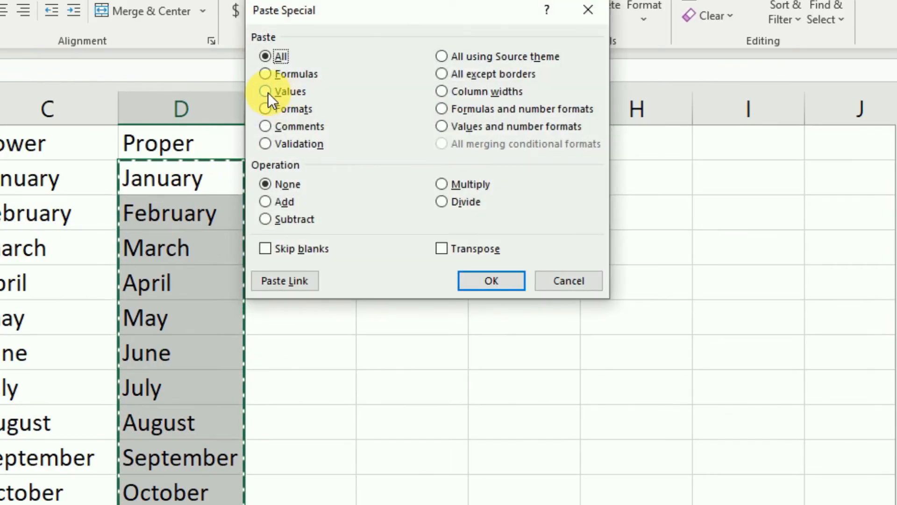
click(265, 92)
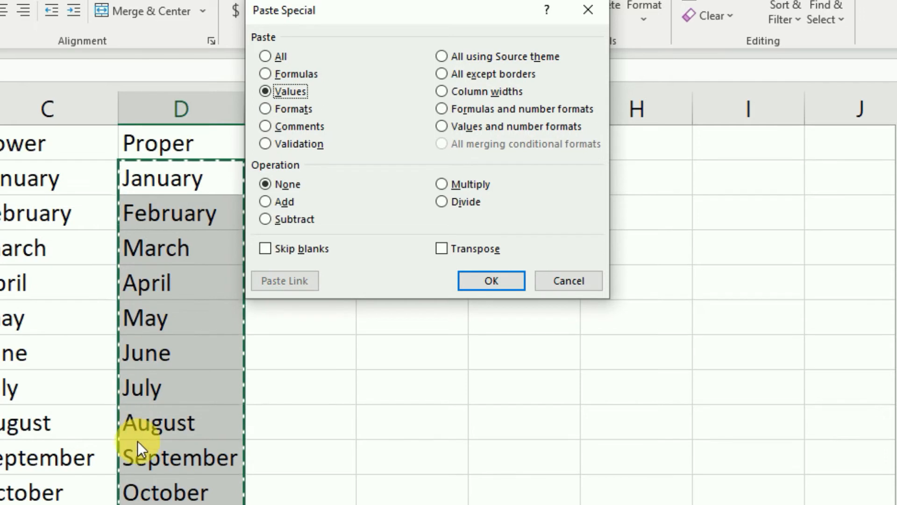
click(510, 280)
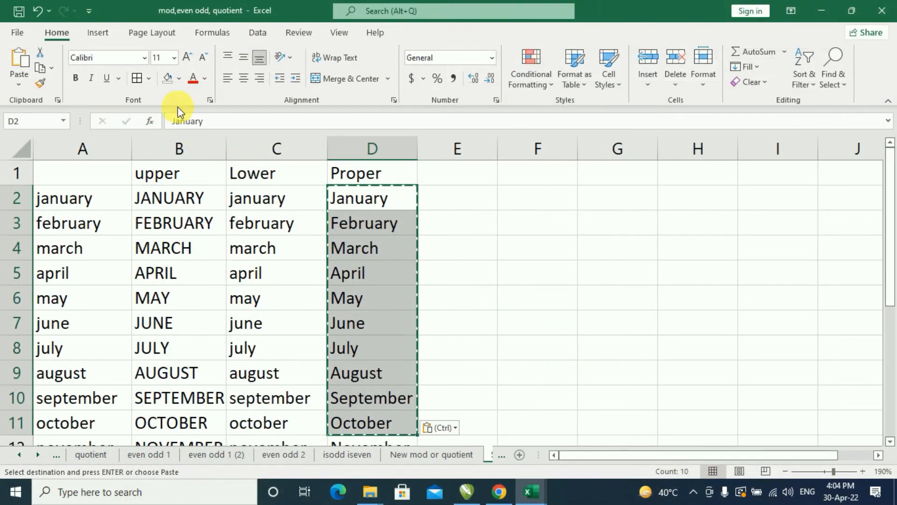
click(374, 250)
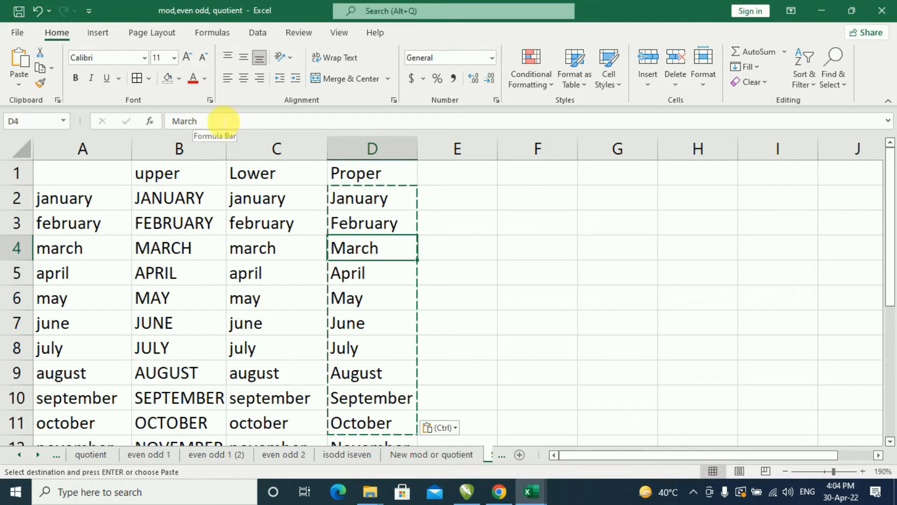
Step: Check the pasted values in column D against the January source cell and end the pending copy of D2:D11
click(346, 199)
click(373, 280)
click(379, 205)
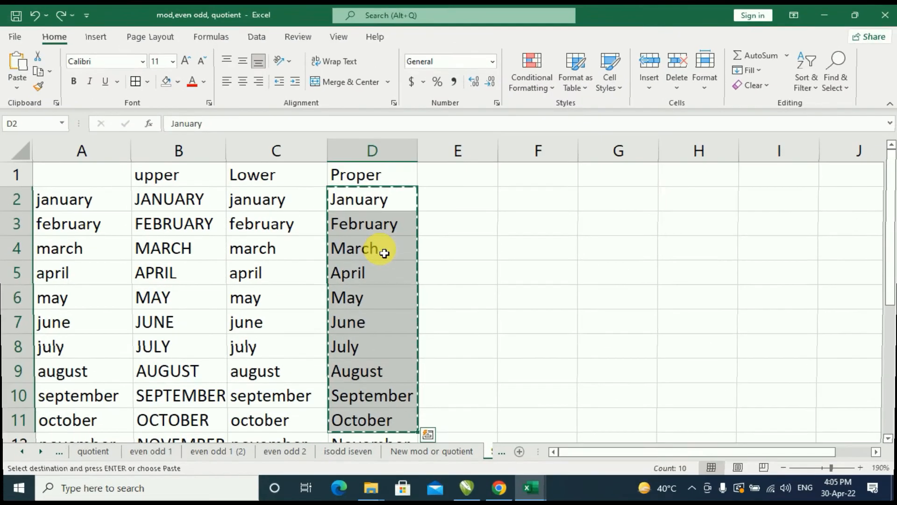
click(534, 331)
key(Escape)
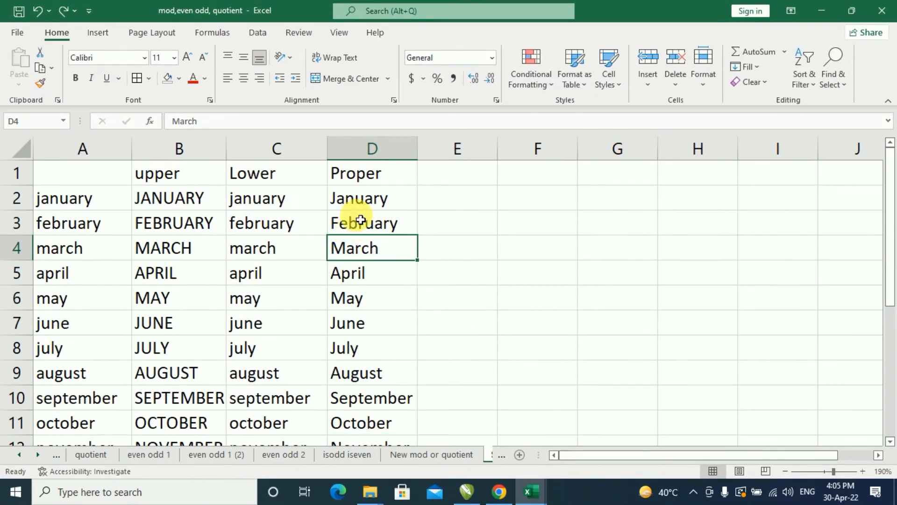
click(52, 200)
click(390, 213)
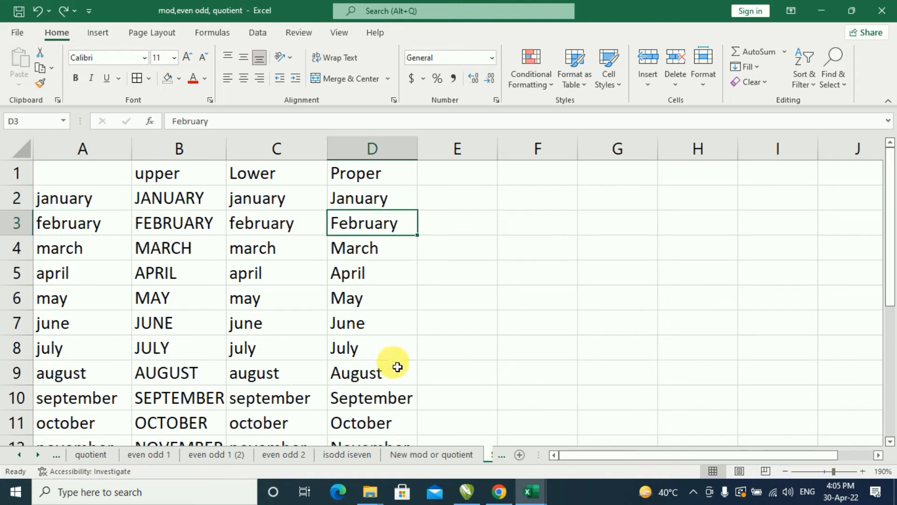
Step: Hide the upper and Lower columns, B and C
drag(182, 149, 285, 151)
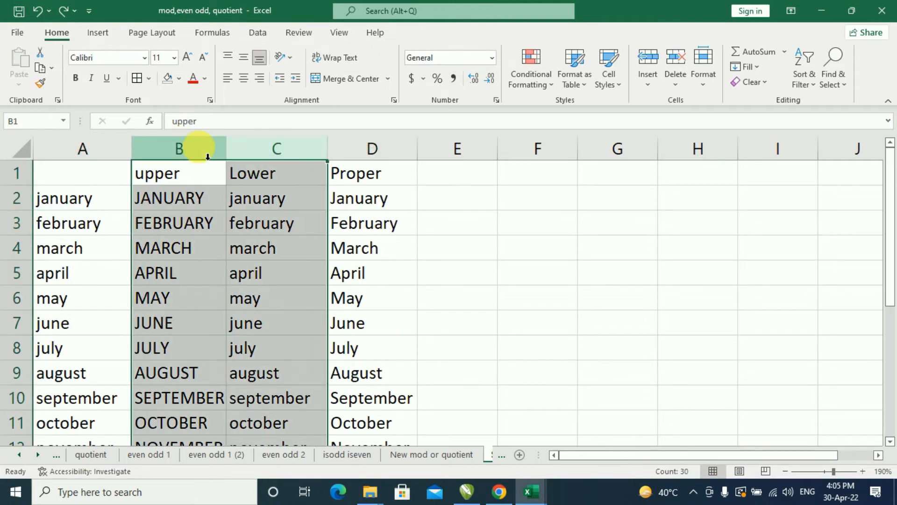
right_click(199, 147)
click(241, 347)
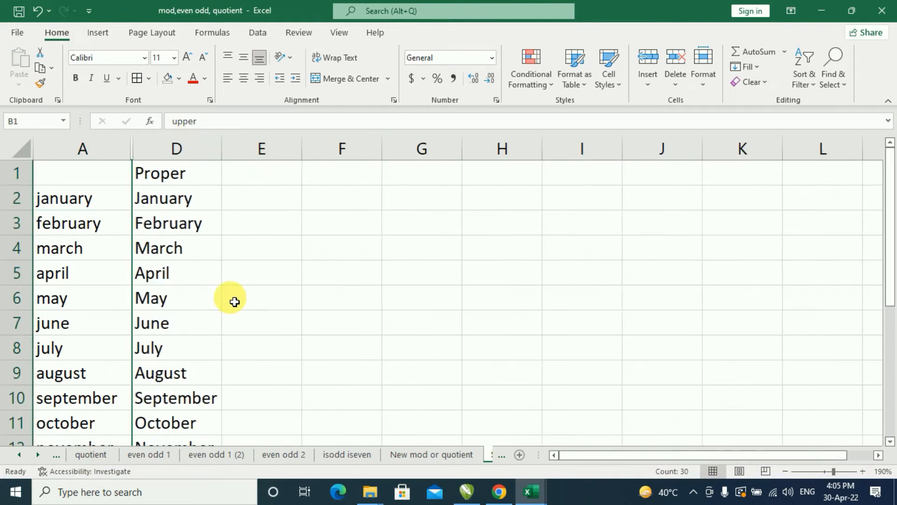
Step: Compare the Proper months in column D with the original lowercase months in column A
click(180, 197)
click(119, 201)
click(143, 197)
click(174, 273)
click(176, 202)
click(96, 203)
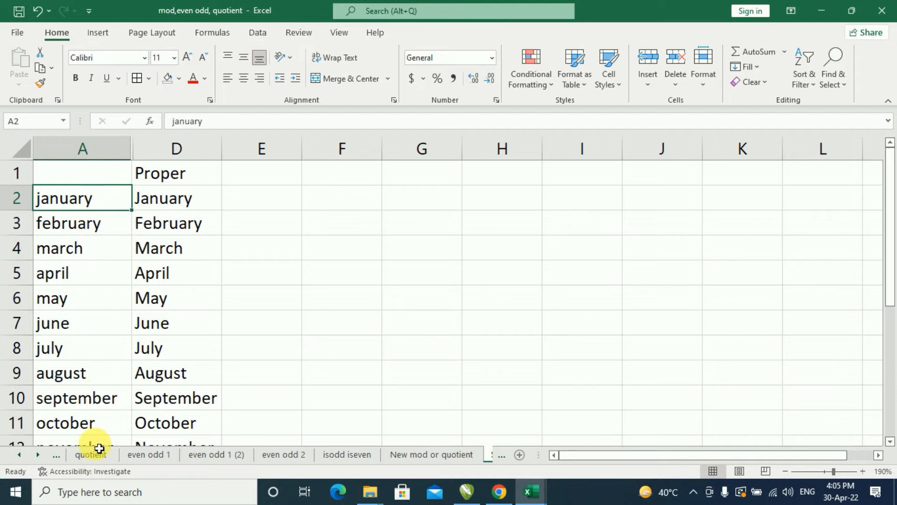
Step: Clear the original months in A2:A11 and check the contents of D2 and D4
drag(87, 211, 94, 423)
key(Delete)
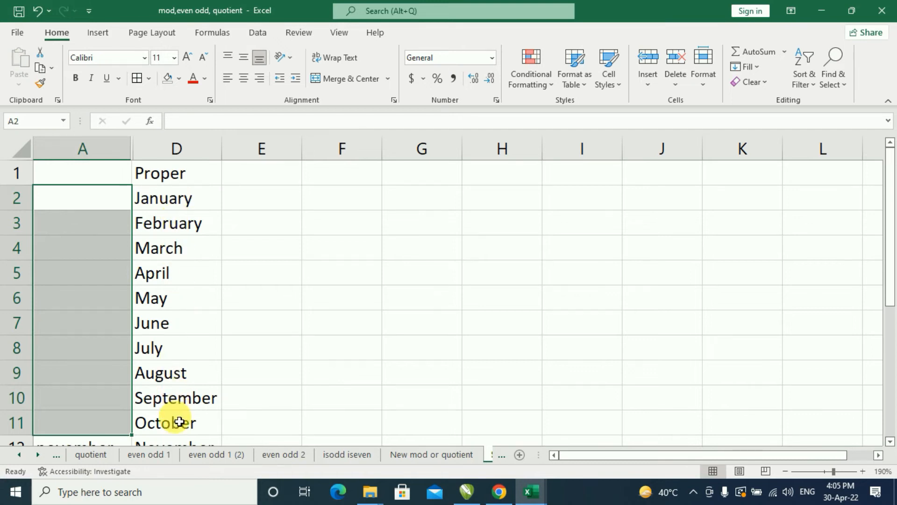
click(180, 208)
click(182, 254)
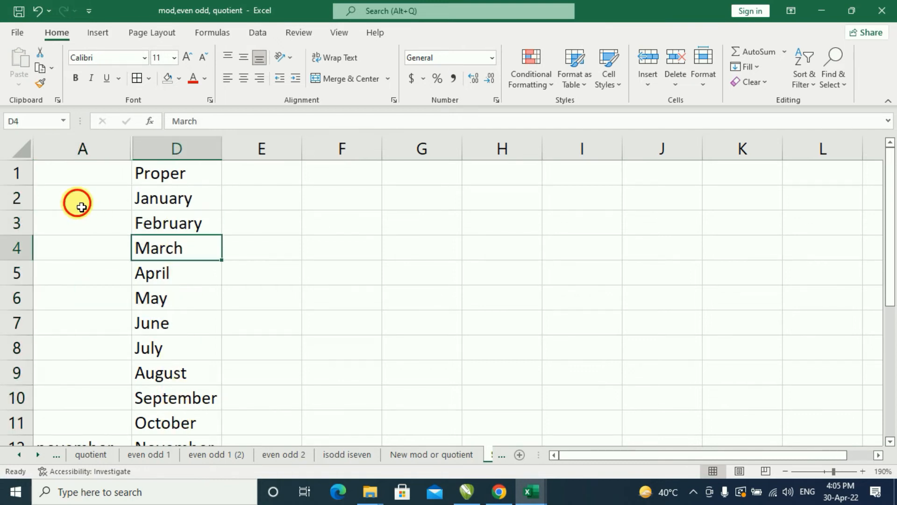
Step: Move the Proper months from D2:D11 into the emptied cells A2:A11
click(81, 207)
click(183, 198)
click(192, 354)
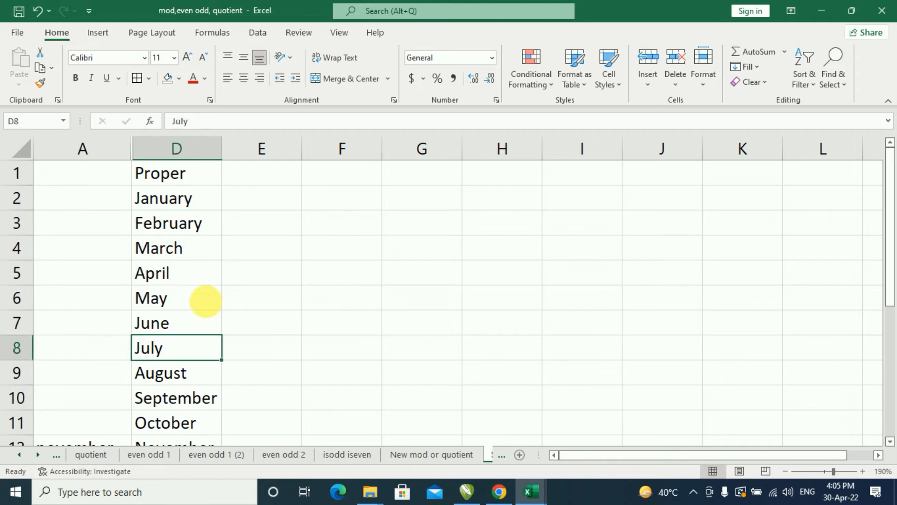
click(206, 222)
drag(180, 197, 177, 423)
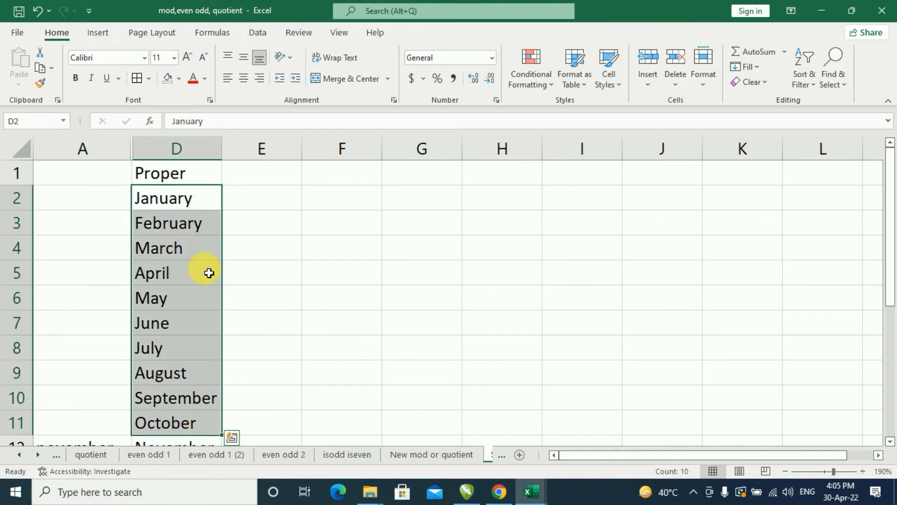
drag(191, 188, 89, 196)
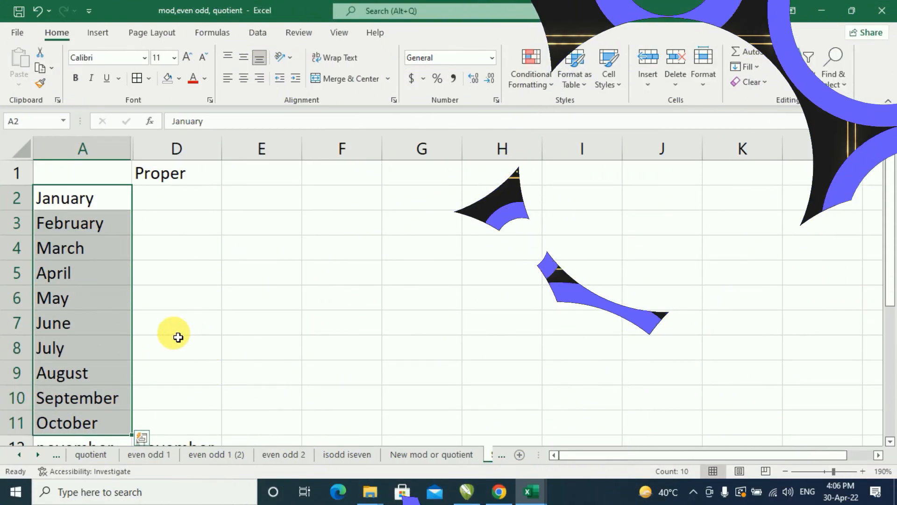
Step: Clear the Proper heading from cell D1
click(178, 337)
click(146, 173)
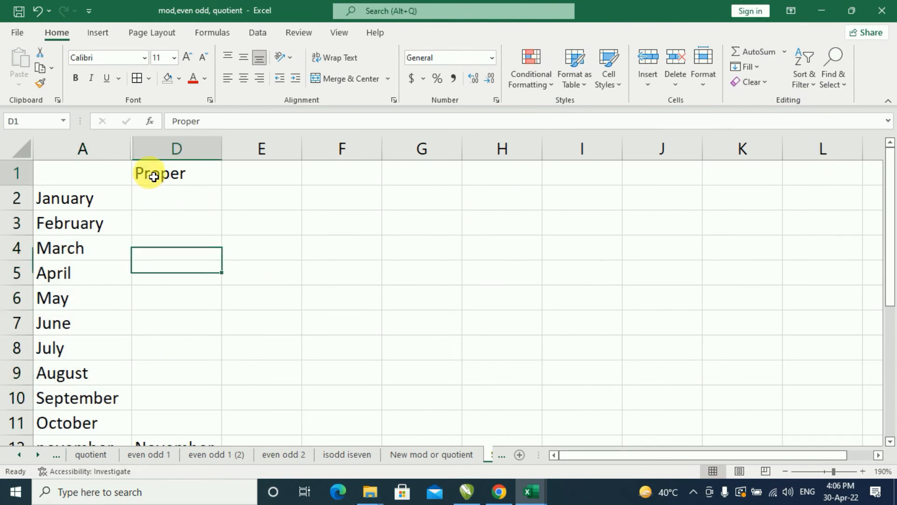
key(Delete)
click(215, 281)
Step: Enter the formula =LEN(A2) in D2 to count the characters of January
click(180, 173)
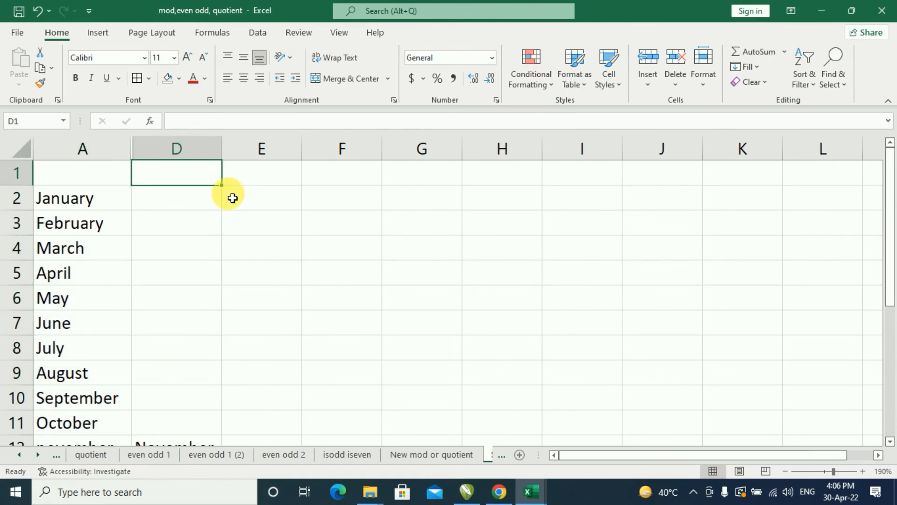
key(Down)
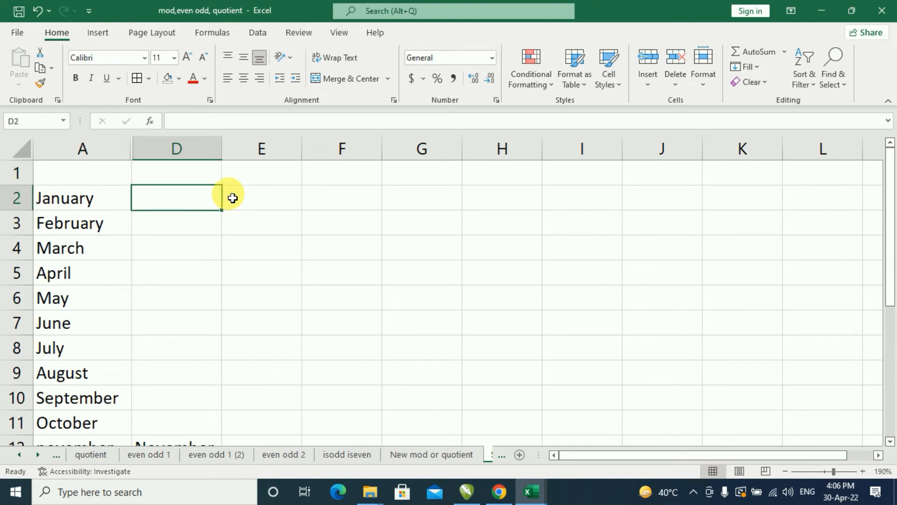
text(=lem)
key(BackSpace)
text(n)
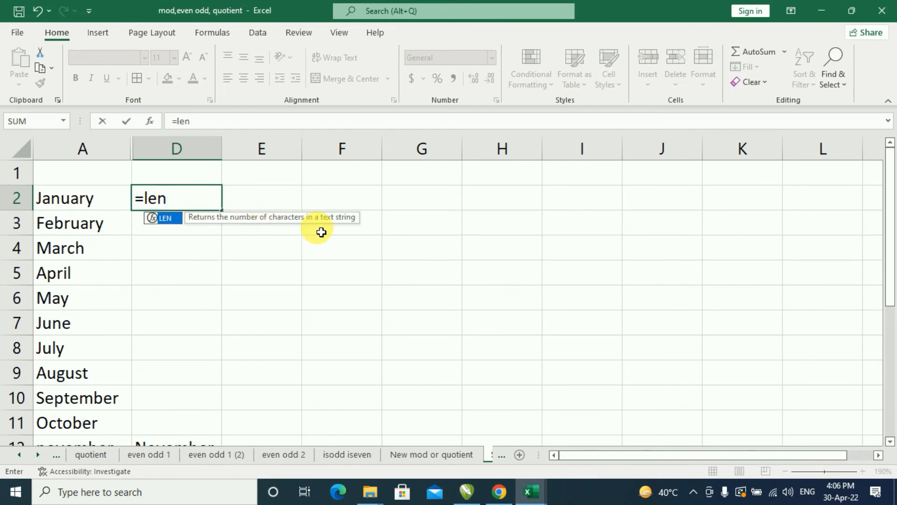
text(()
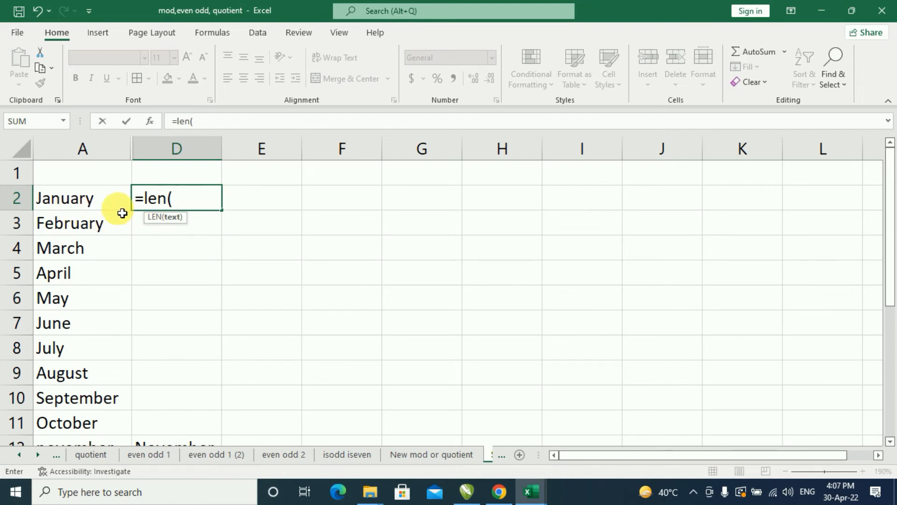
click(78, 200)
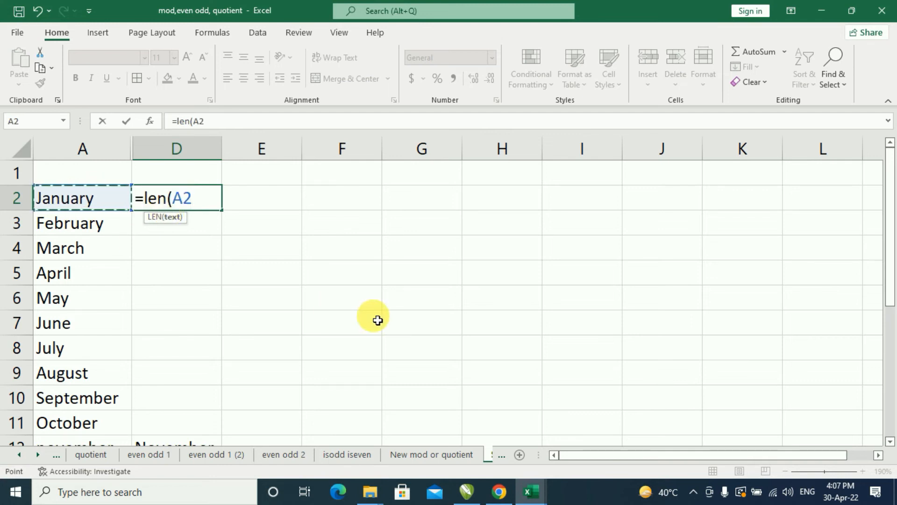
text())
key(Return)
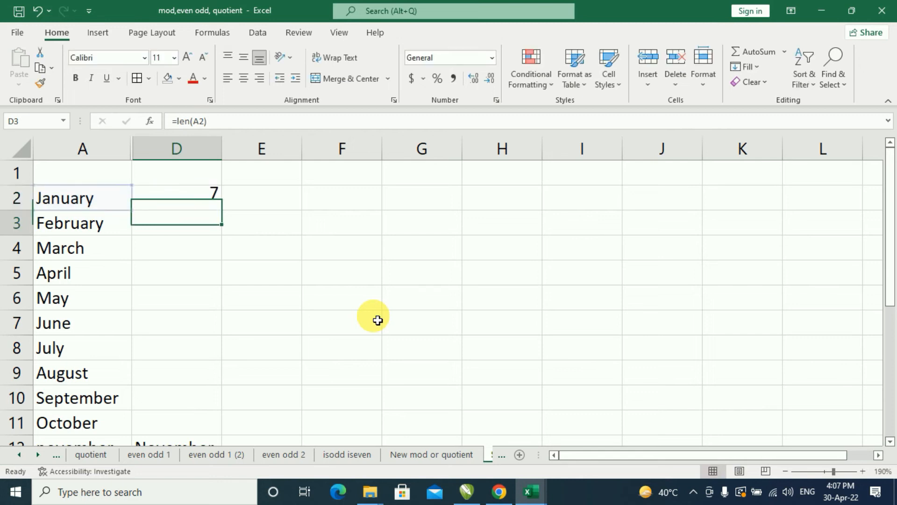
Step: Fill the LEN formula from D2 down to D11 and check the copied formula in D4
click(201, 201)
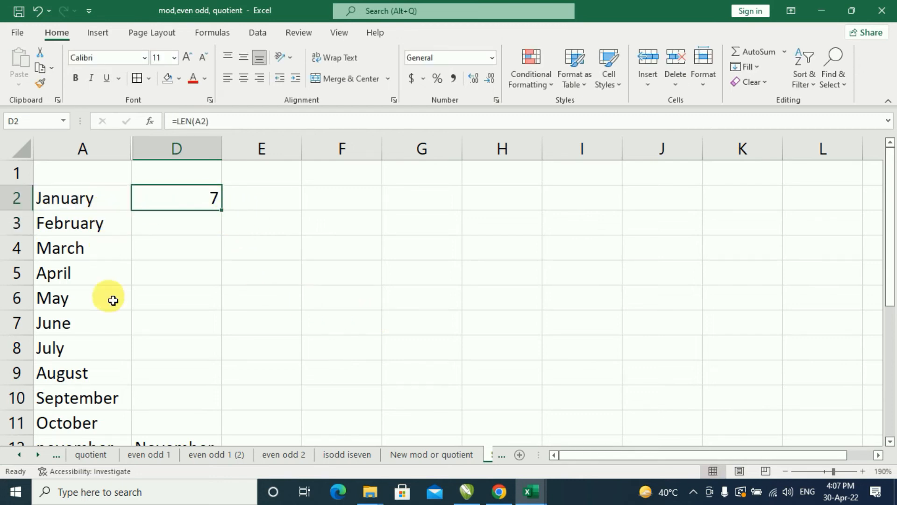
drag(225, 214, 195, 432)
click(194, 297)
click(196, 258)
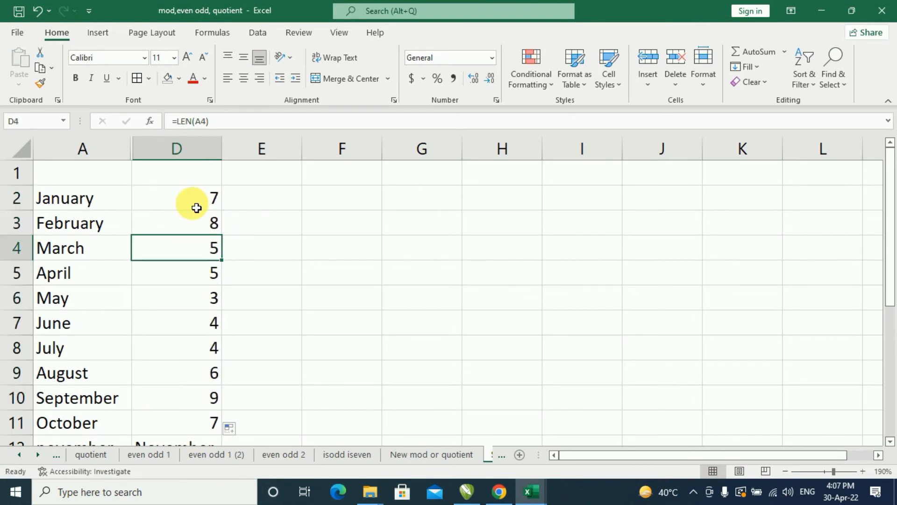
Step: Compare the LEN results with the month names row by row from January to April
click(191, 202)
click(82, 197)
click(151, 199)
click(128, 235)
click(190, 234)
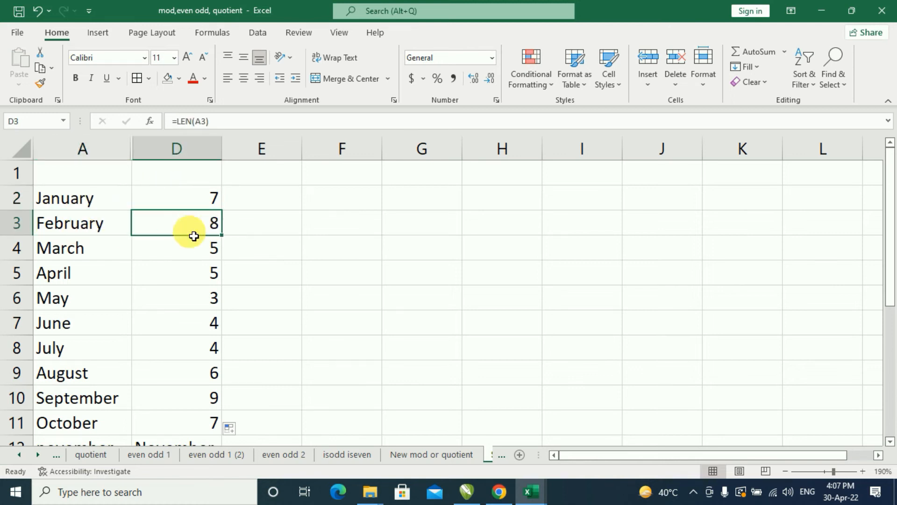
click(98, 247)
click(182, 251)
click(91, 274)
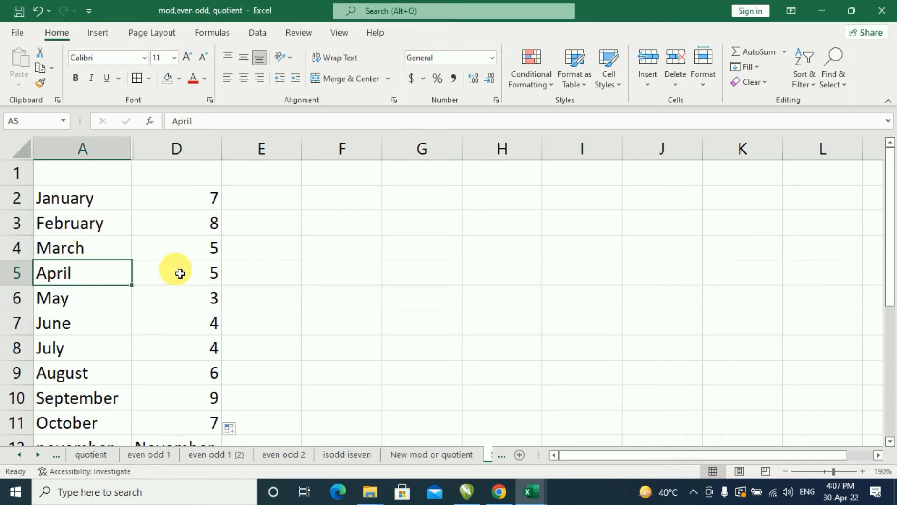
click(178, 271)
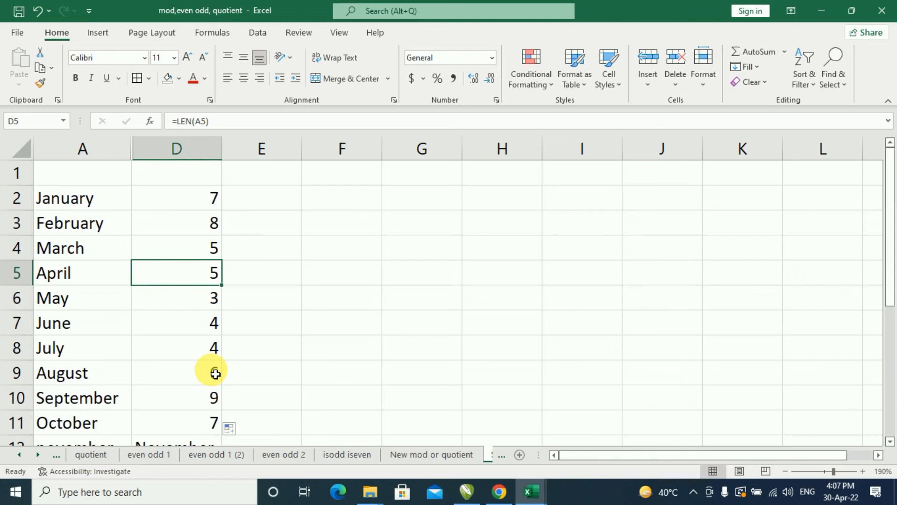
Step: Examine the LEN formulas in several rows of column D and the months they reference in column A
click(176, 196)
click(180, 228)
click(184, 324)
click(186, 372)
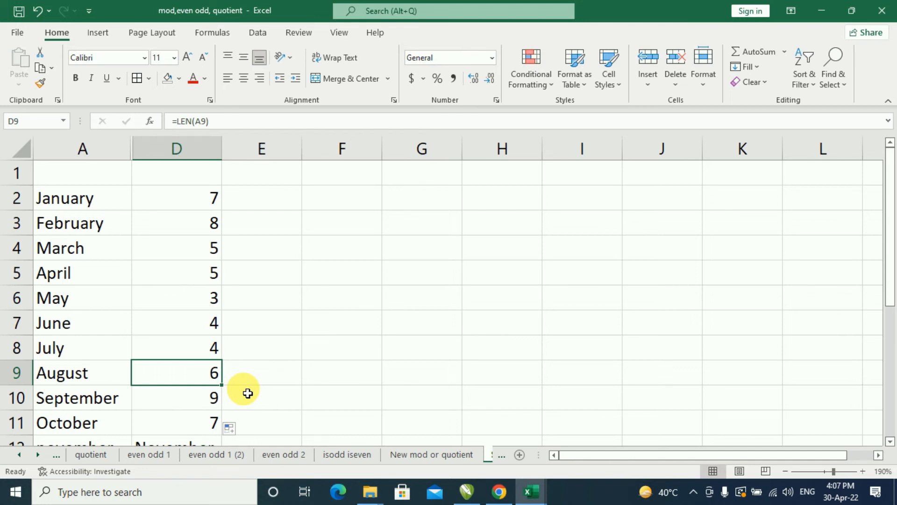
click(411, 247)
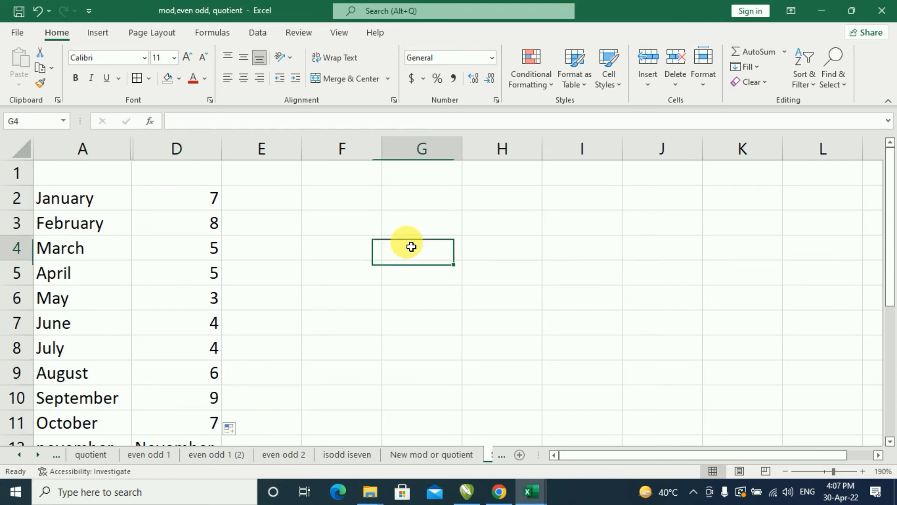
click(100, 200)
click(185, 201)
click(82, 202)
click(75, 243)
click(75, 275)
click(84, 327)
click(85, 341)
click(183, 333)
click(201, 187)
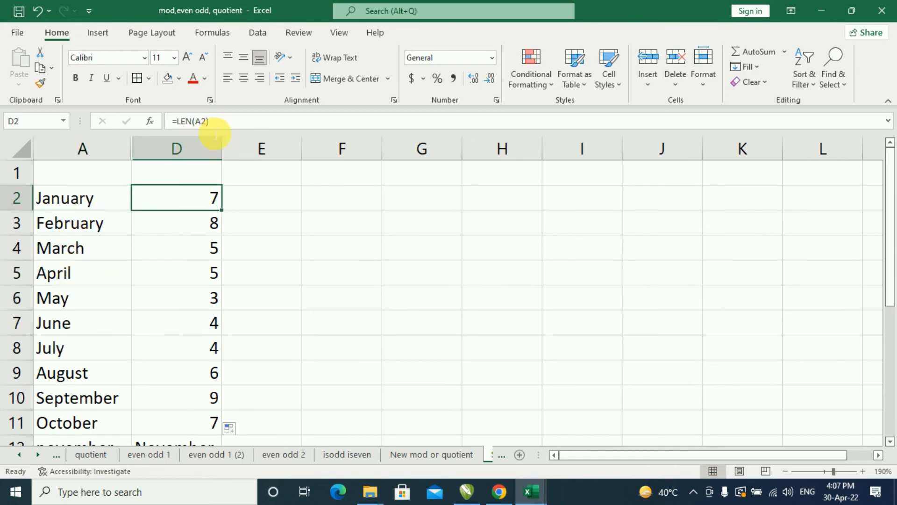
click(185, 229)
click(183, 267)
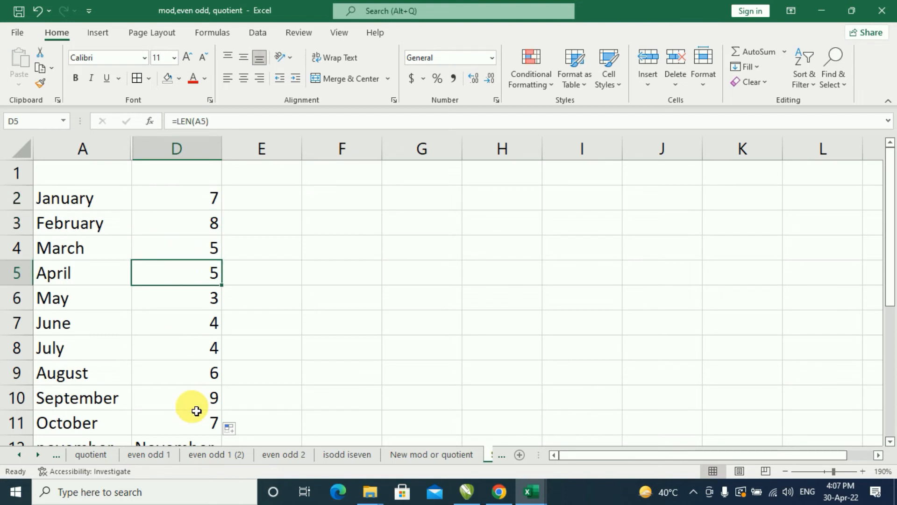
Step: Try to count the characters of unquoted text by entering =LEN(Anil Computers) in F3
click(338, 226)
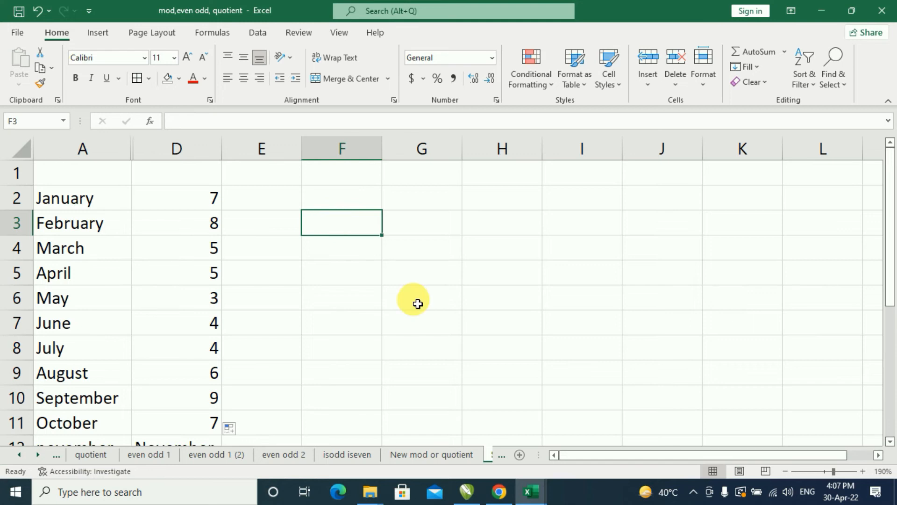
text(=lem)
key(BackSpace)
text(m)
key(BackSpace)
text(n()
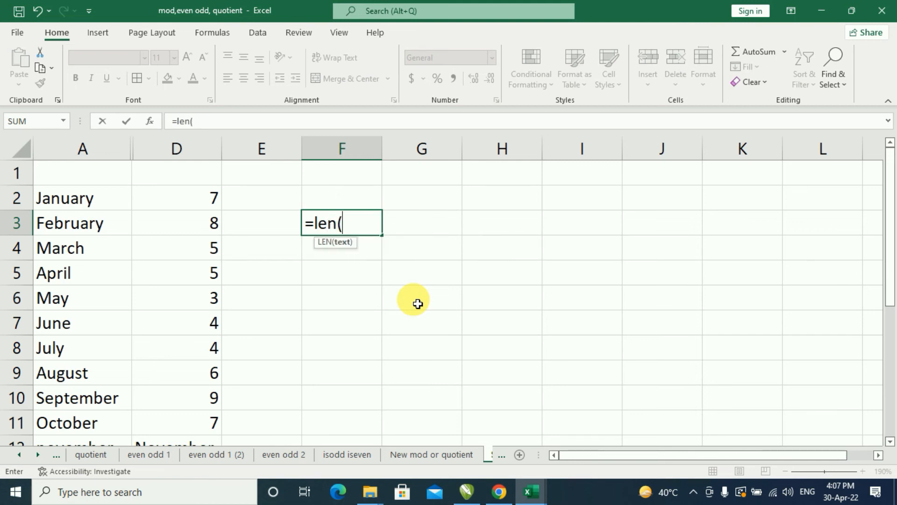
text(Anil Computers)
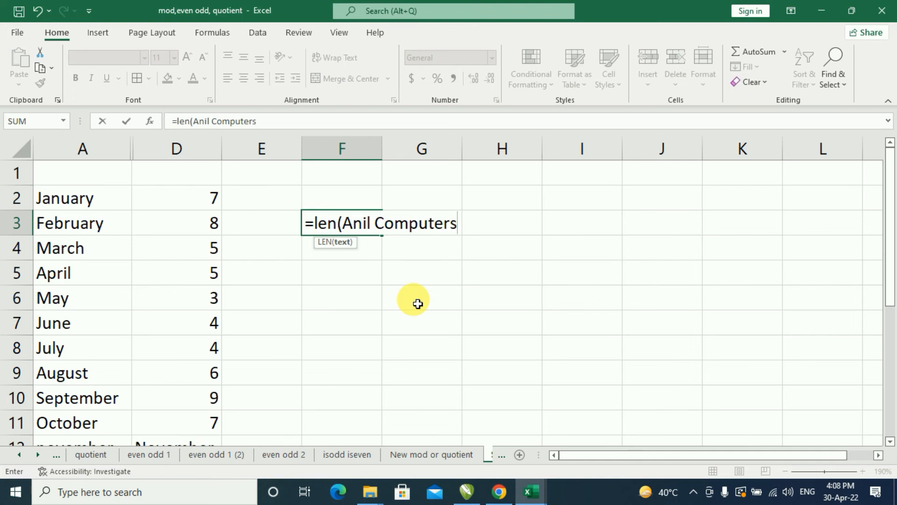
text())
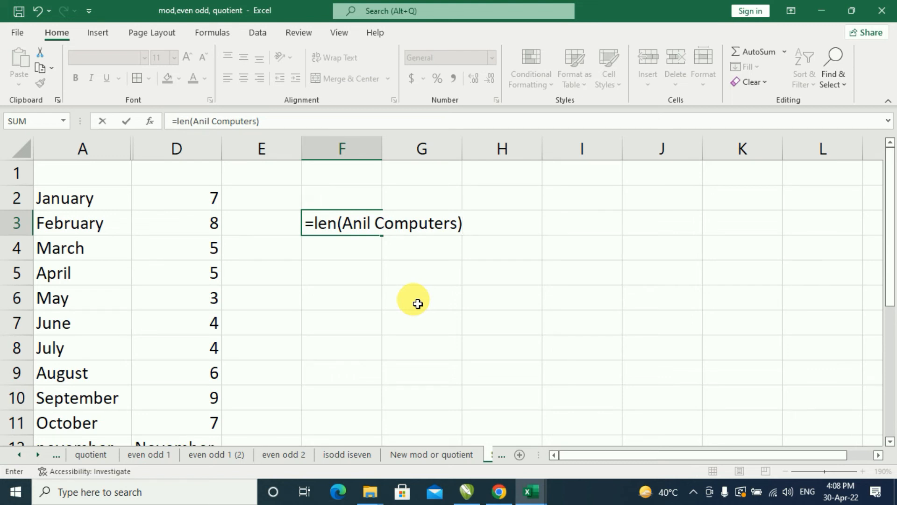
key(Return)
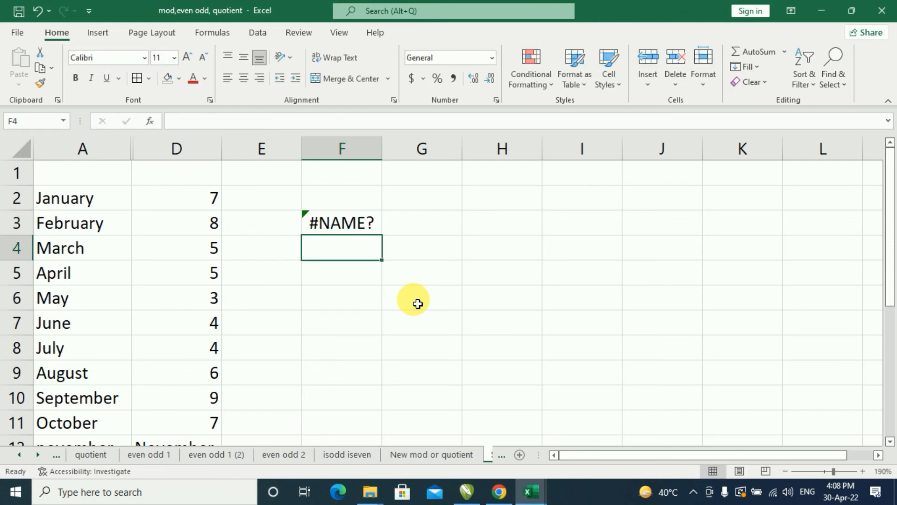
Step: Replace the formula in F3 with =LEN("Anil Computers"), enclosing the text in quotation marks, and check the entered formula
click(356, 227)
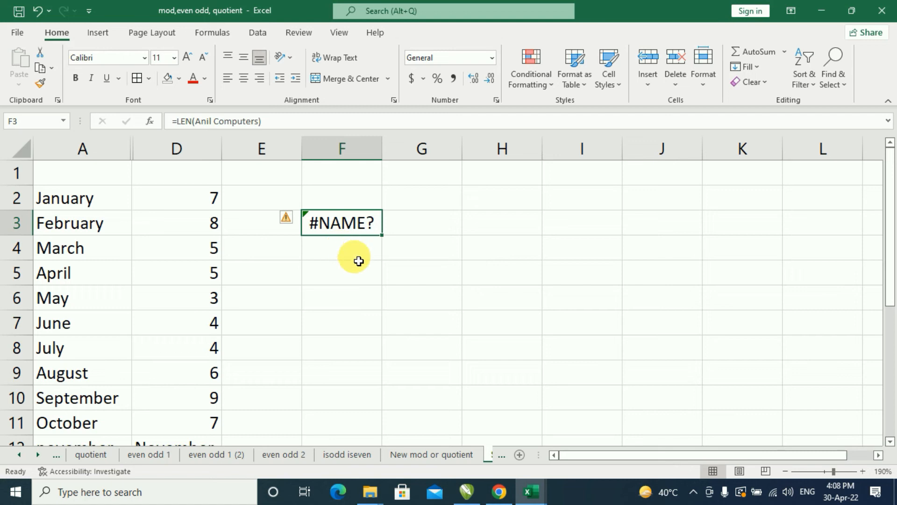
text(=)
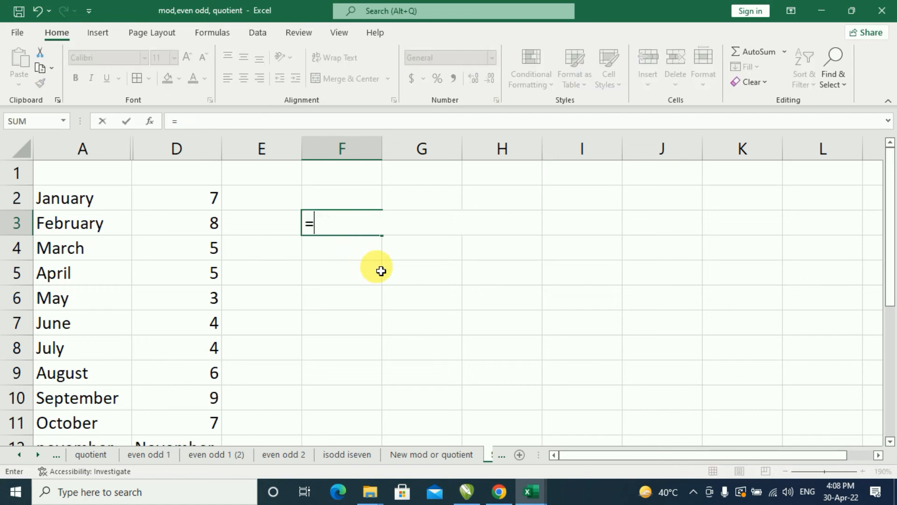
text(le)
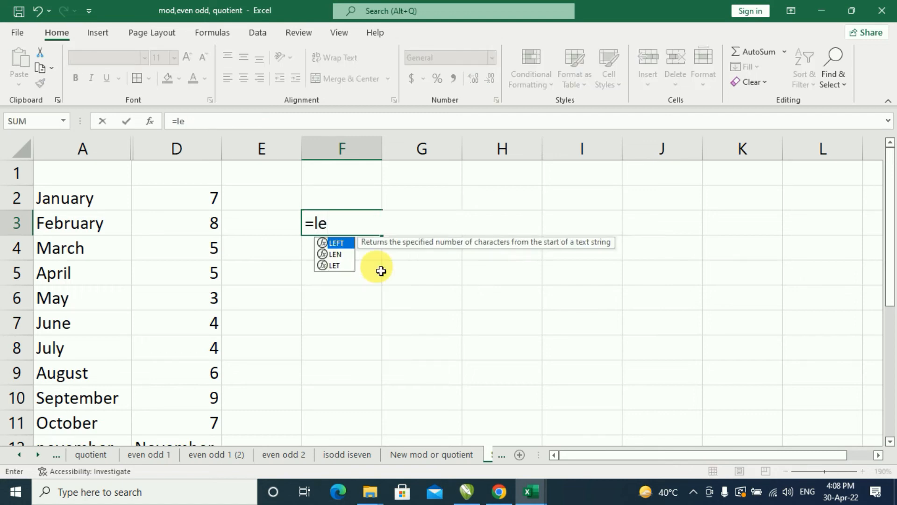
text(n()
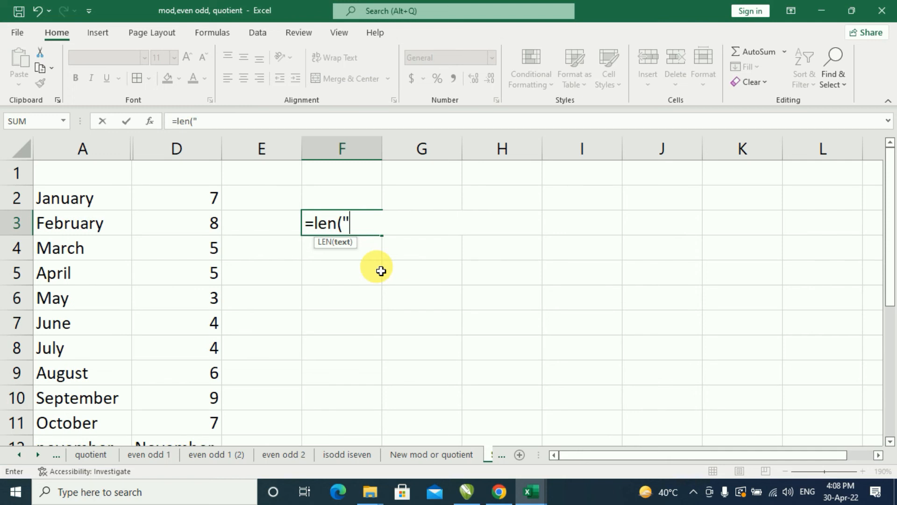
text("Anil Cop)
key(BackSpace)
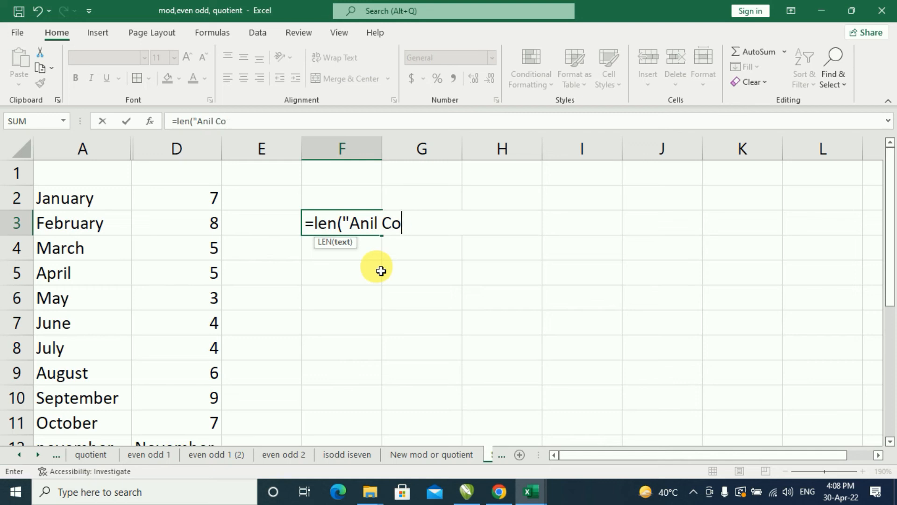
text(mputers)
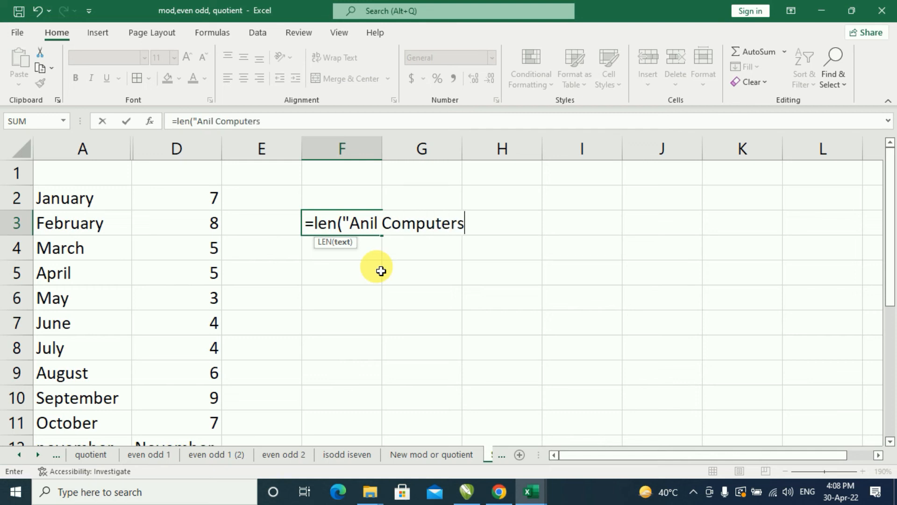
text("))
key(Return)
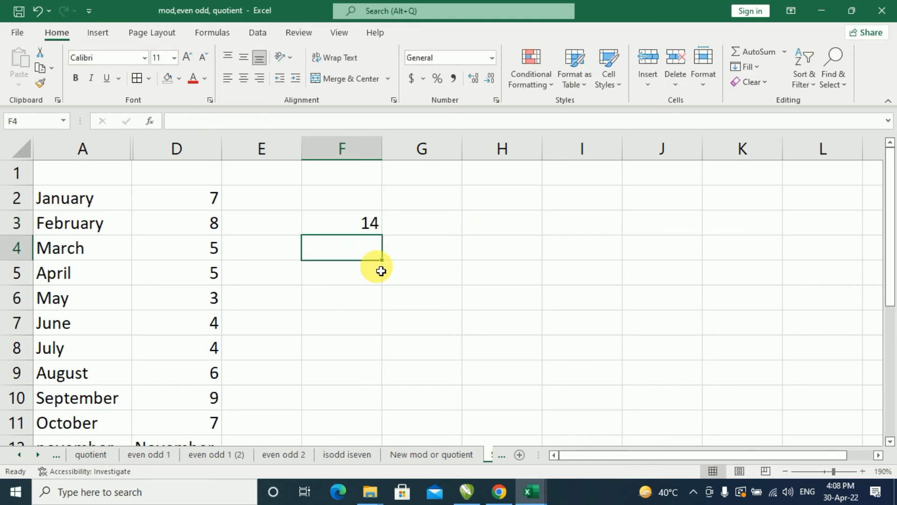
click(336, 226)
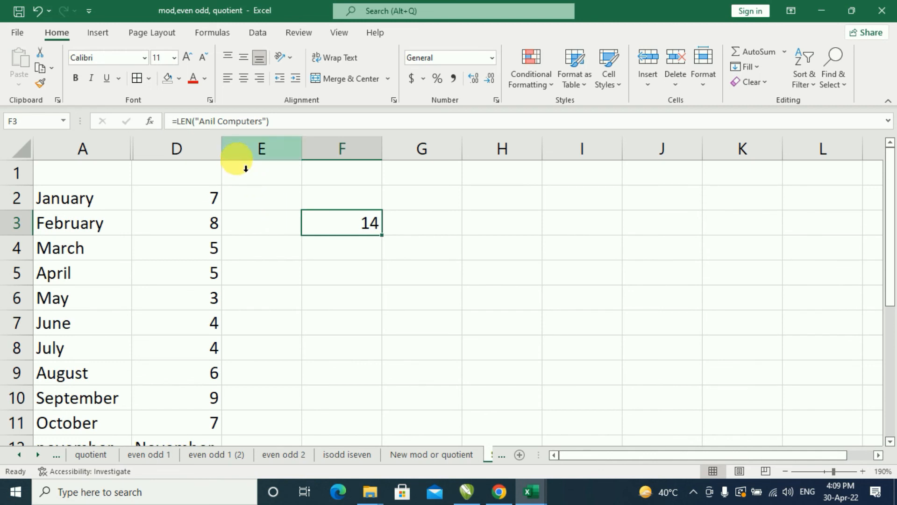
Step: Enter the text Anil Computers in F2 above the LEN result and autofit column F to its contents
click(332, 205)
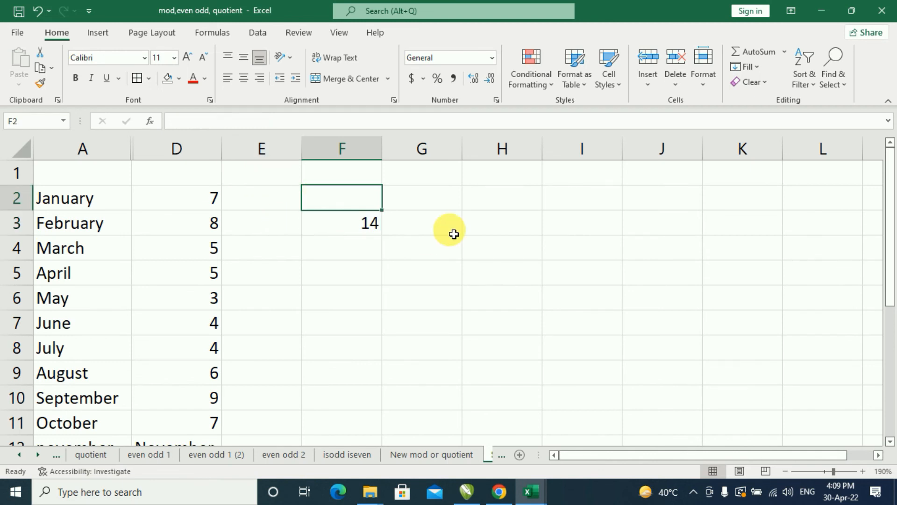
text(Anil com)
key(BackSpace)
key(BackSpace)
key(BackSpace)
text(com)
key(BackSpace)
key(BackSpace)
key(BackSpace)
text(Computers)
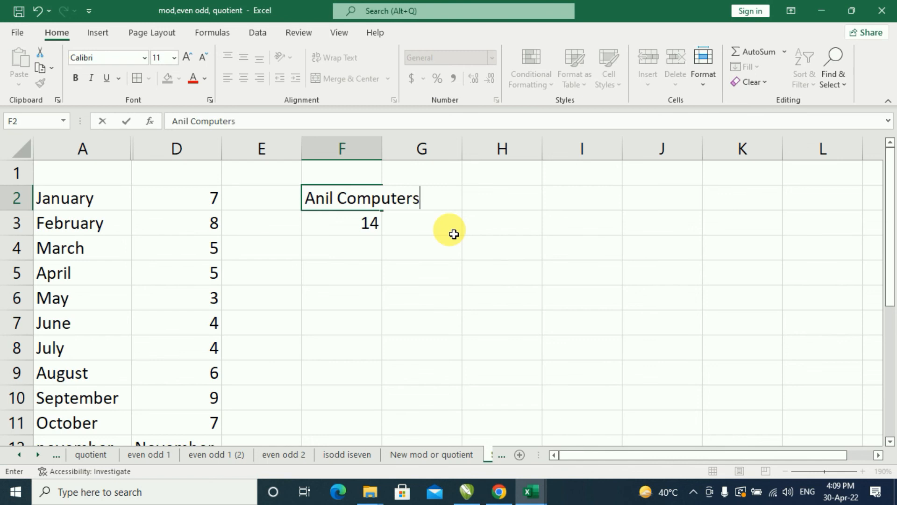
click(407, 299)
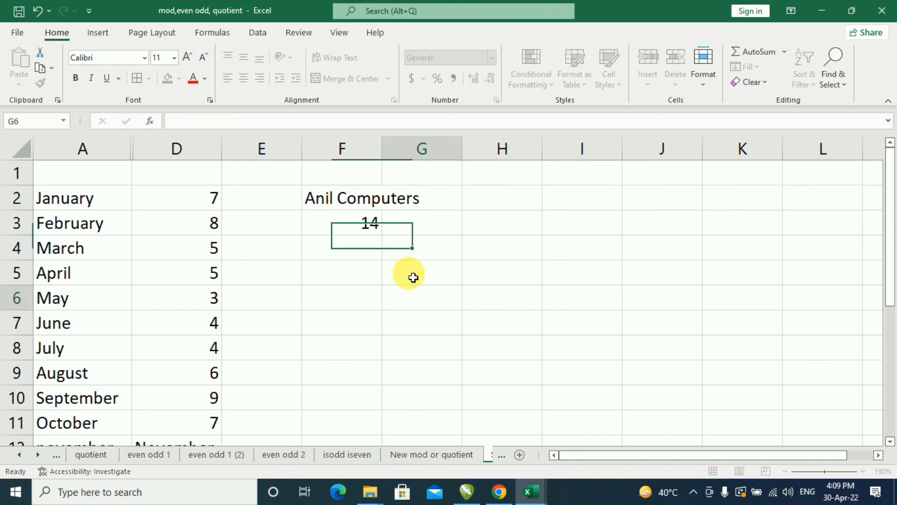
double_click(386, 153)
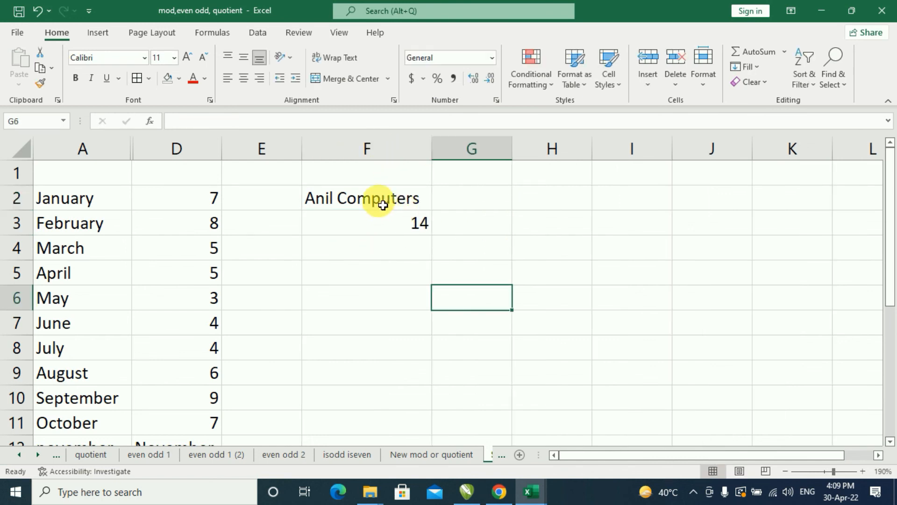
click(380, 205)
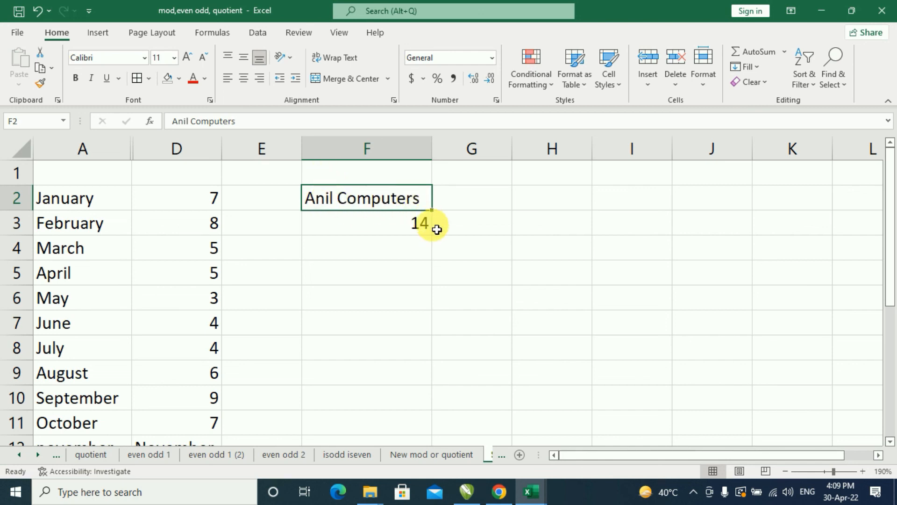
click(412, 222)
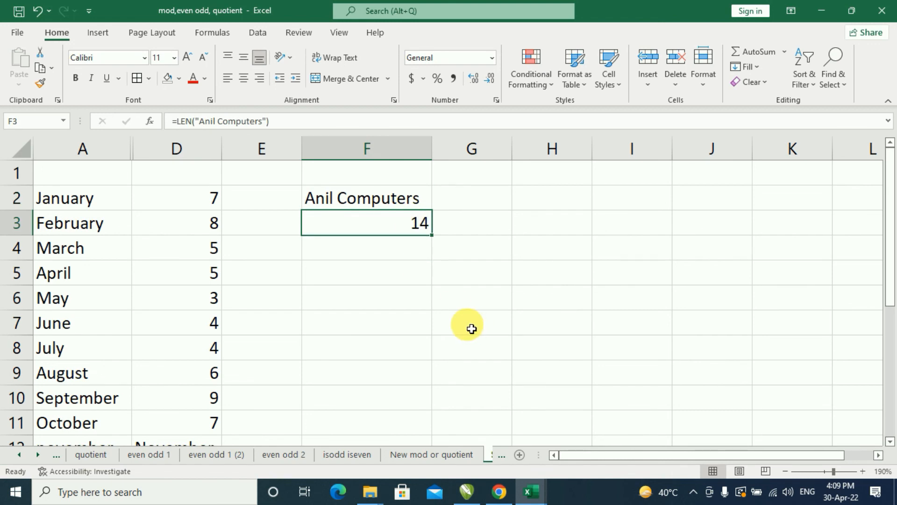